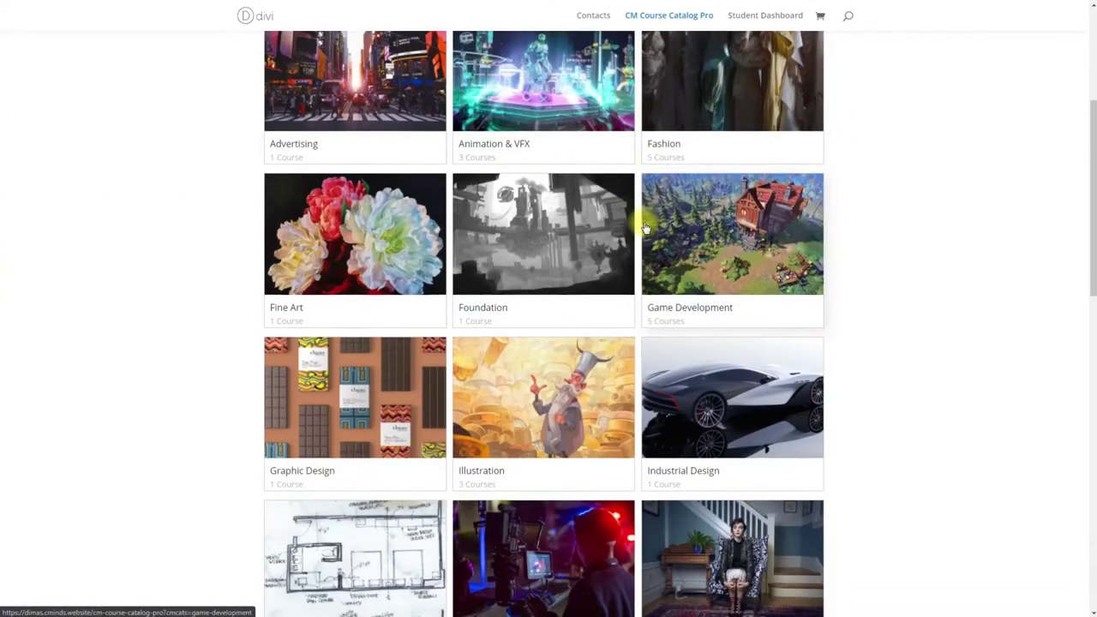
Step: Open the Graphic Design course from its category, read the period note, and buy the March 2021 period
click(361, 418)
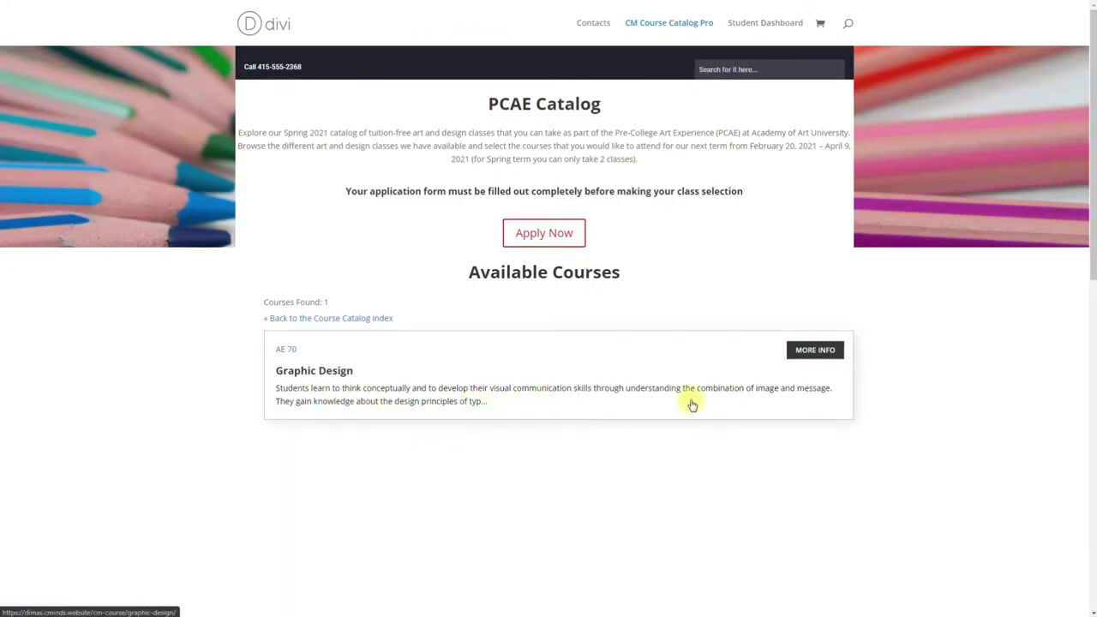
click(803, 352)
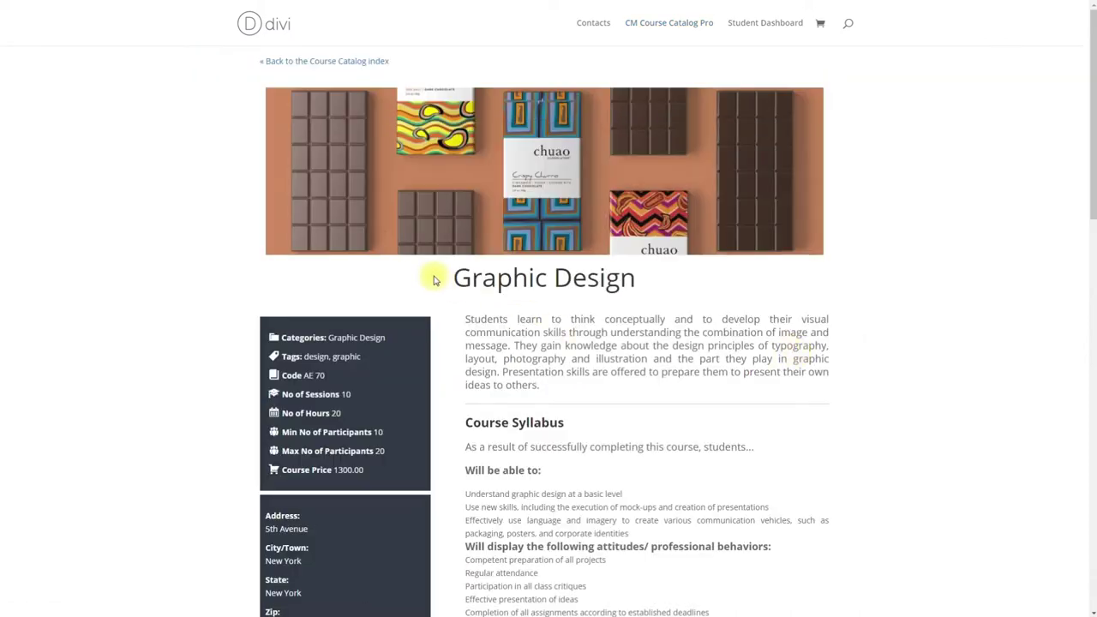
scroll(434, 280, down, 2)
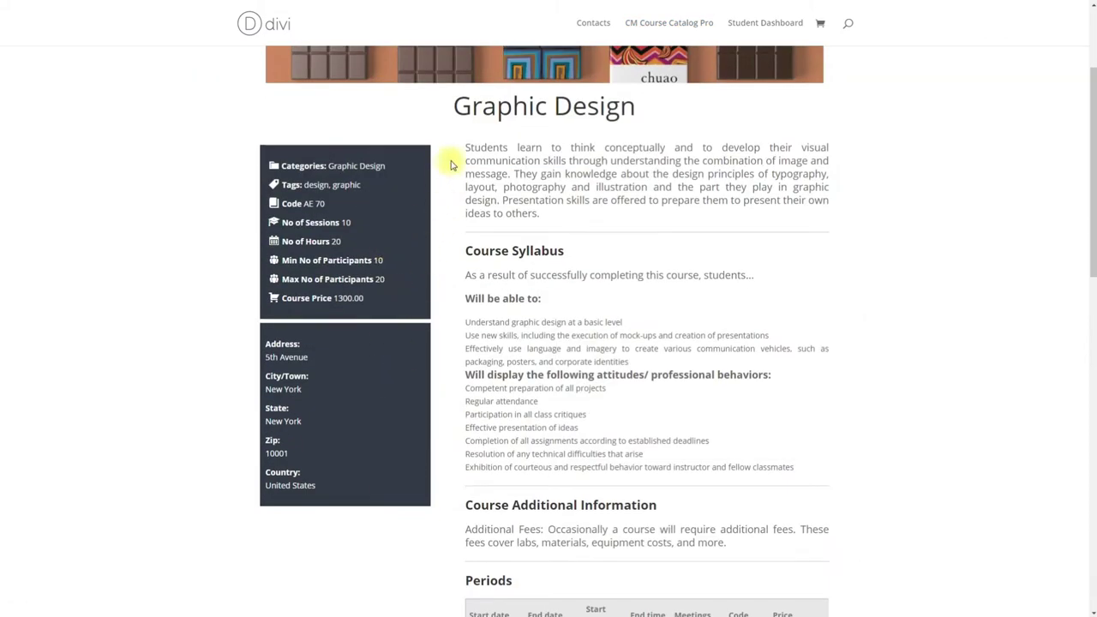
scroll(452, 165, down, 4)
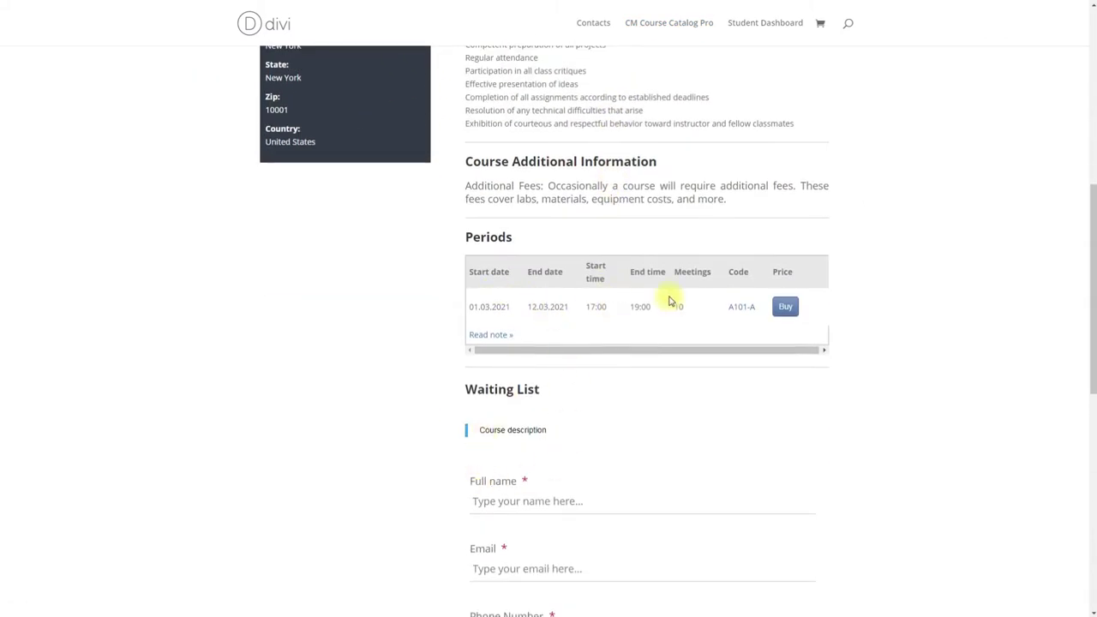
click(502, 337)
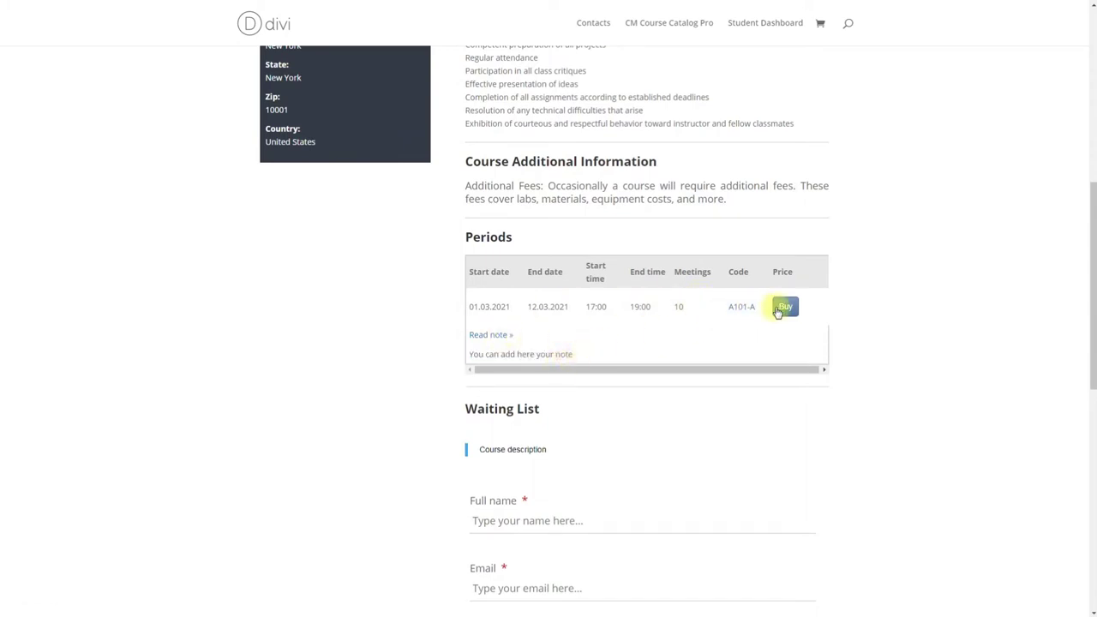
click(782, 309)
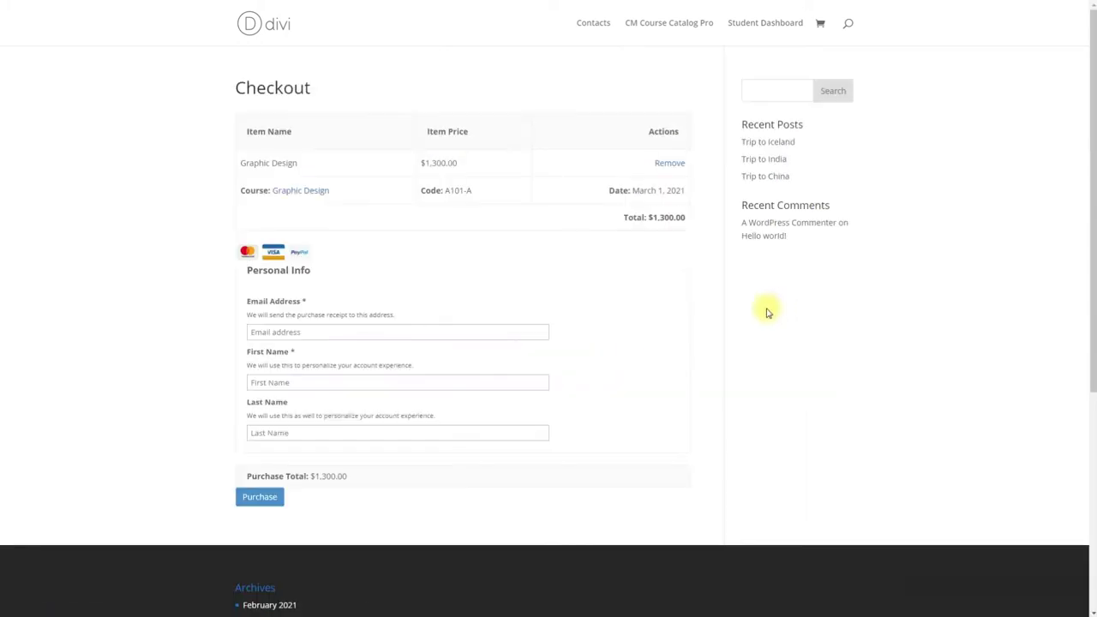
Step: Enter the buyer's e-mail, first and last name, complete the purchase, then view the period's registered students
click(326, 332)
text(example@test.com)
key(Tab)
key(Tab)
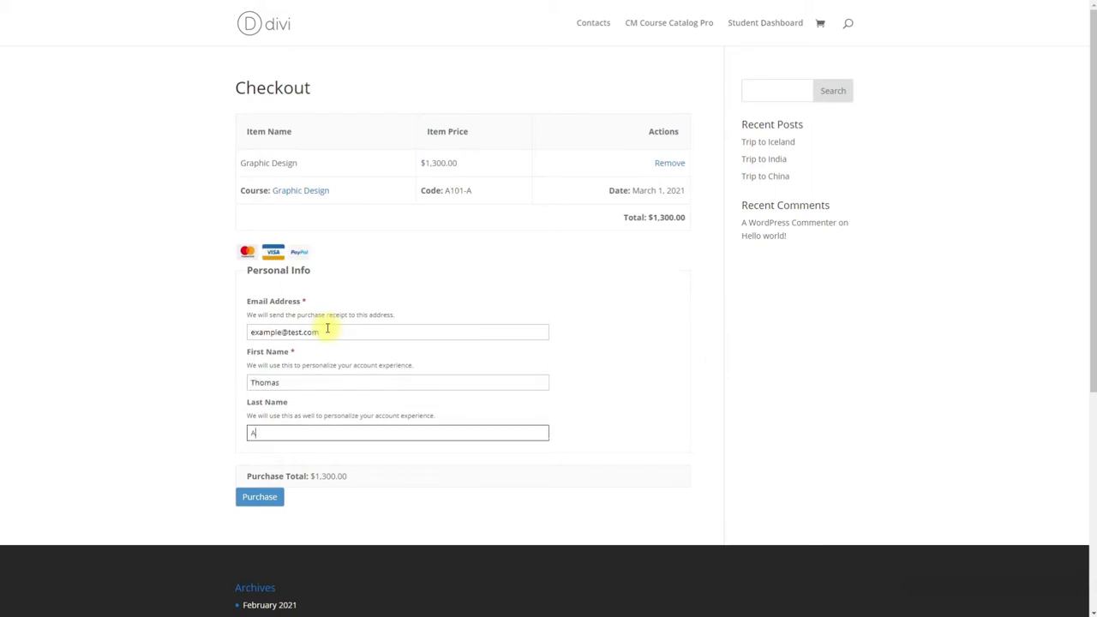
click(260, 498)
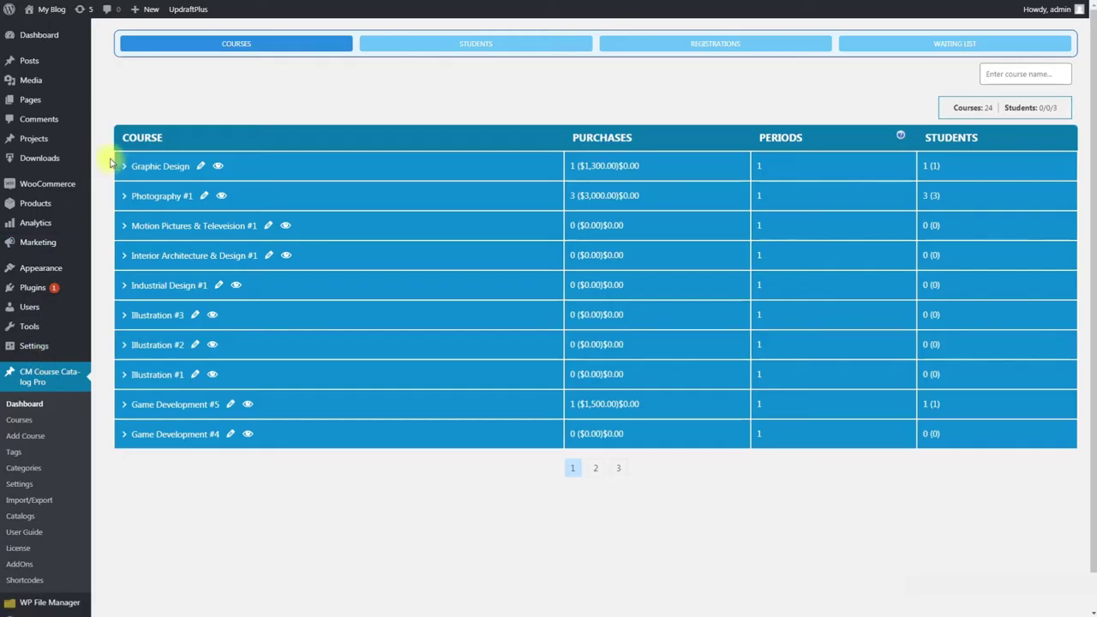
click(124, 165)
click(914, 214)
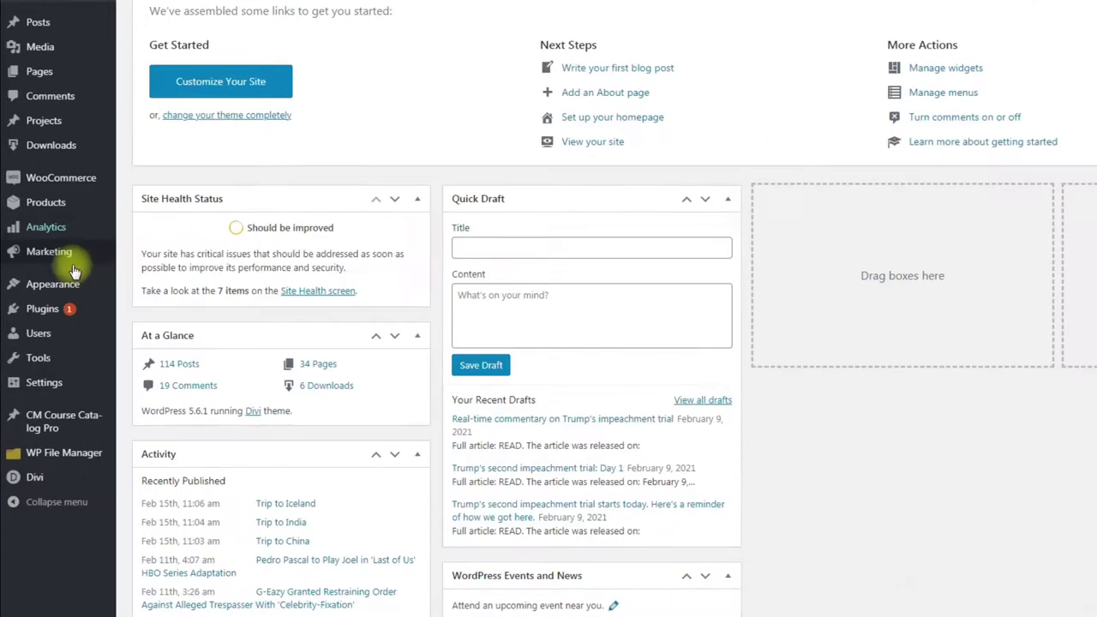
Step: Search the plugin directory for 'easy digital downloads'
mouse_move(37, 327)
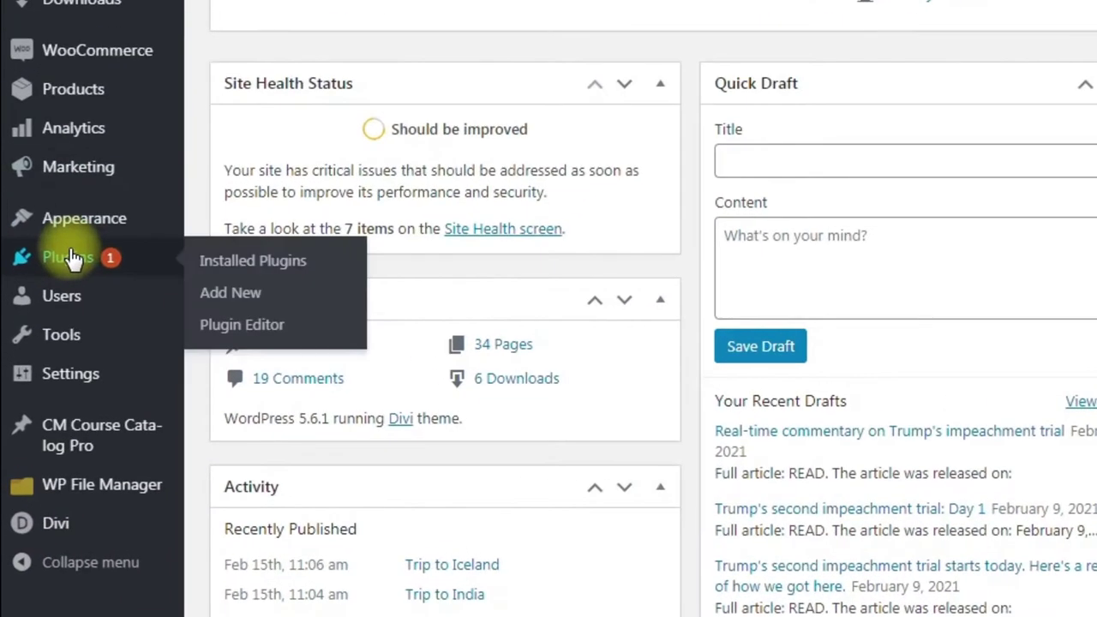
click(264, 295)
click(914, 140)
text(easy digital)
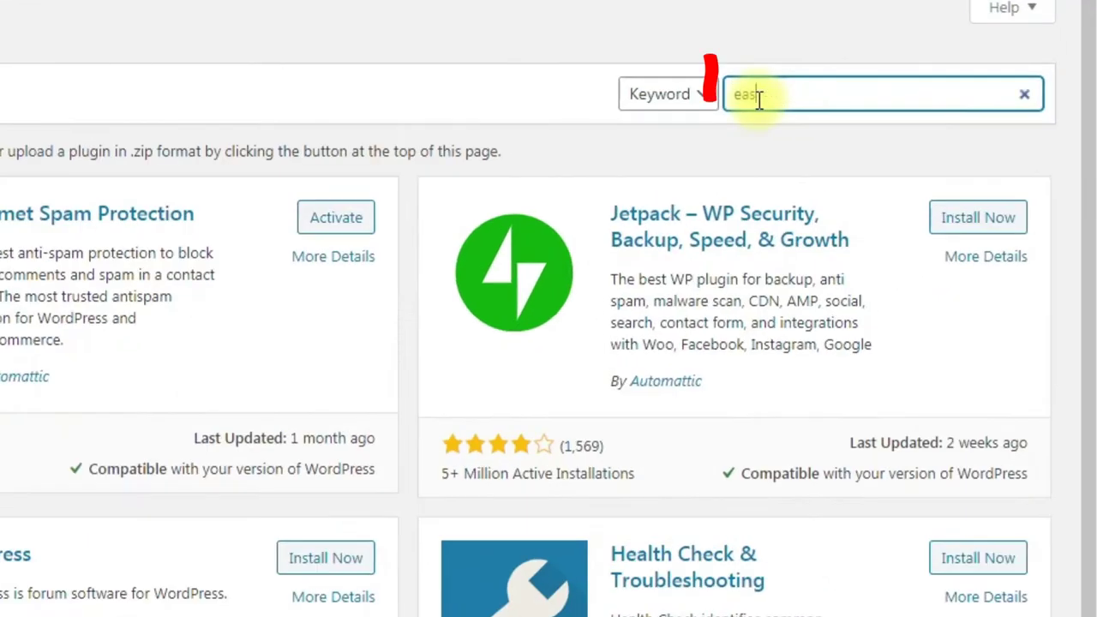
text( downloads)
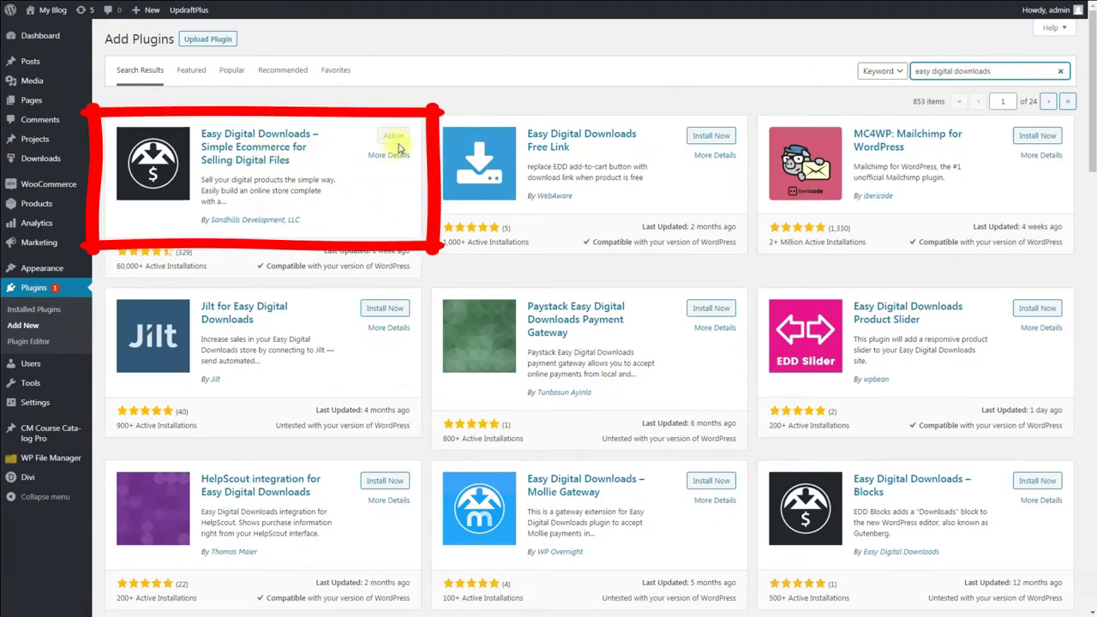
Step: Show the Easy Digital Downloads Payment Gateways settings
mouse_move(111, 172)
click(244, 403)
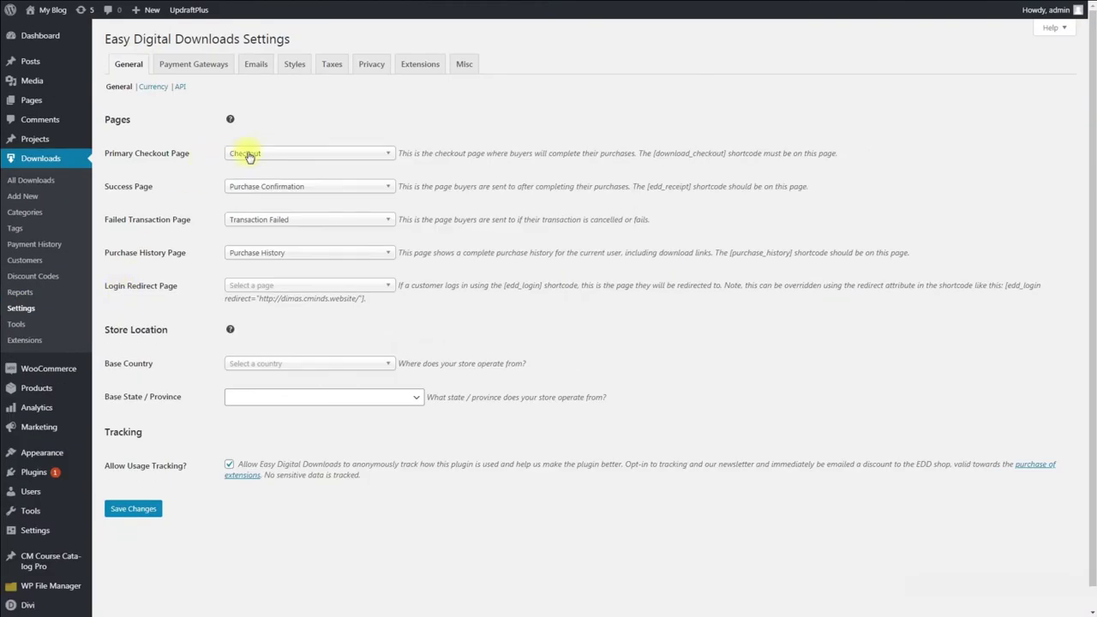
click(199, 66)
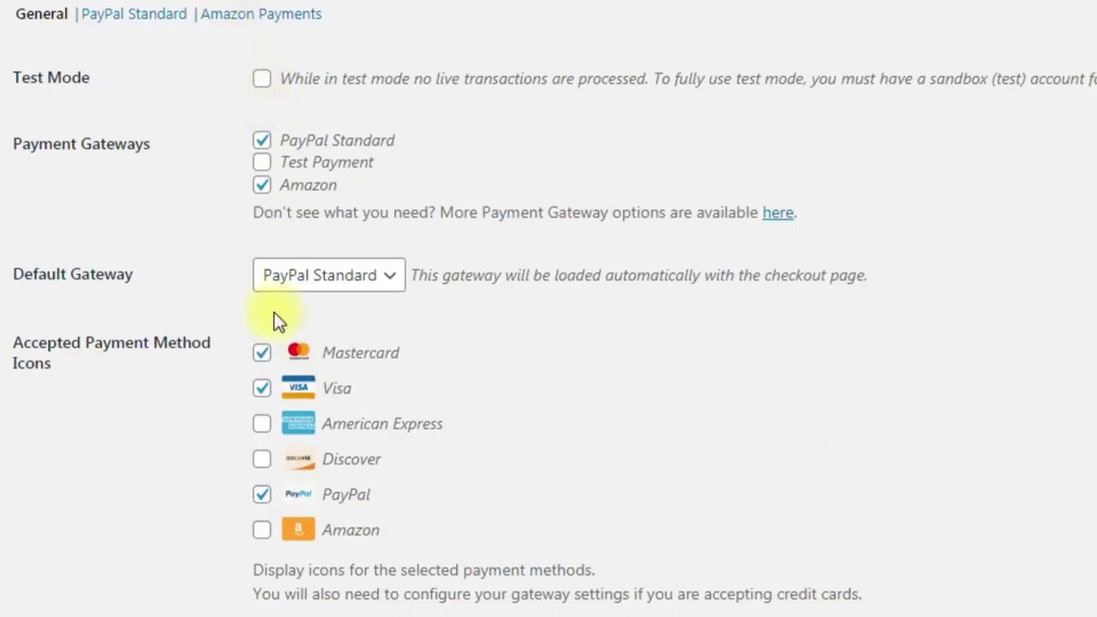
mouse_move(40, 455)
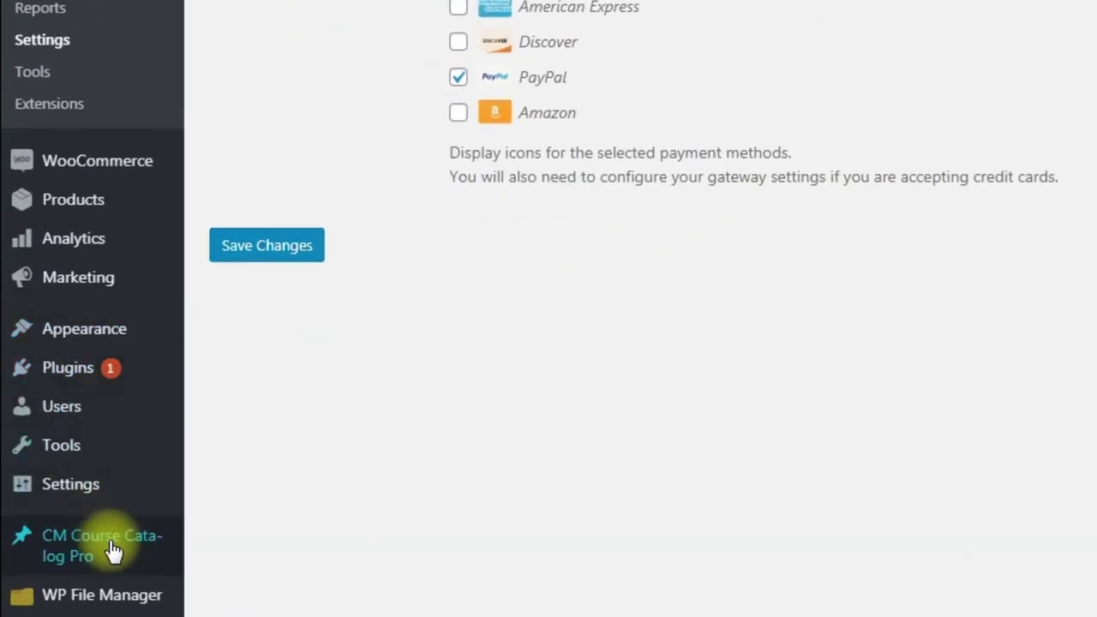
mouse_move(62, 562)
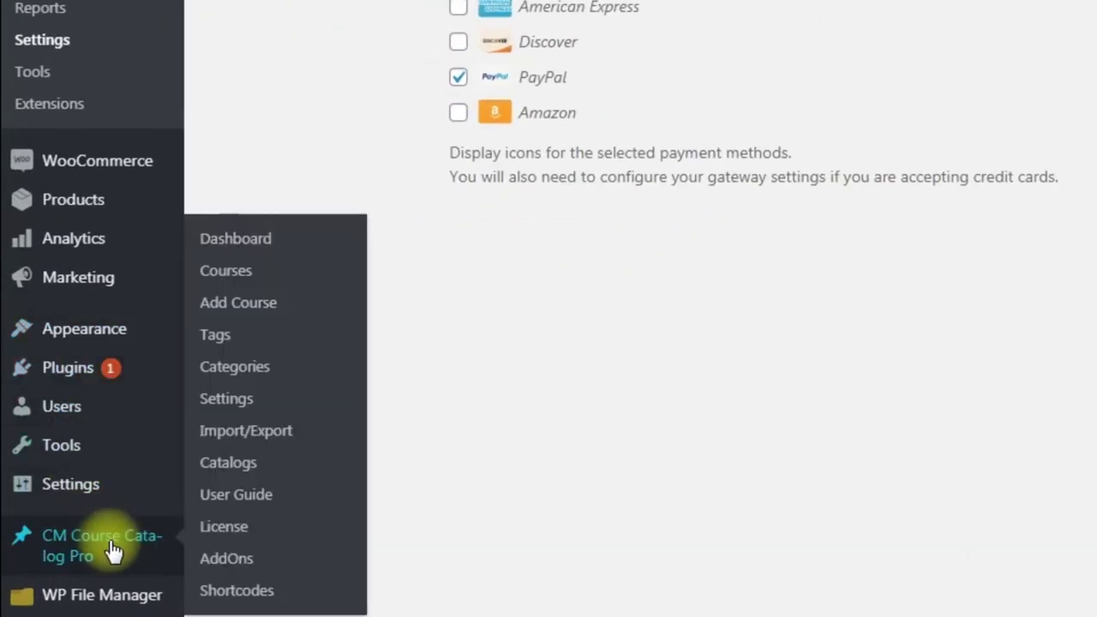
Step: Enter the Graphic Design category name, slug graphic-design, no parent, and a short description
click(253, 383)
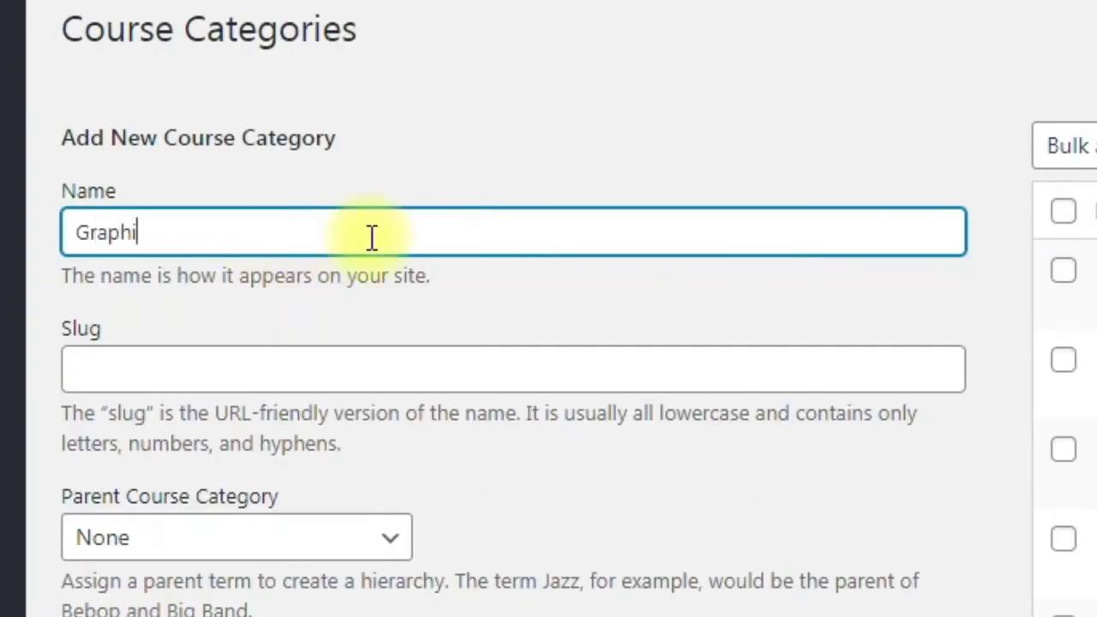
text(ign)
click(291, 347)
text(graphic-)
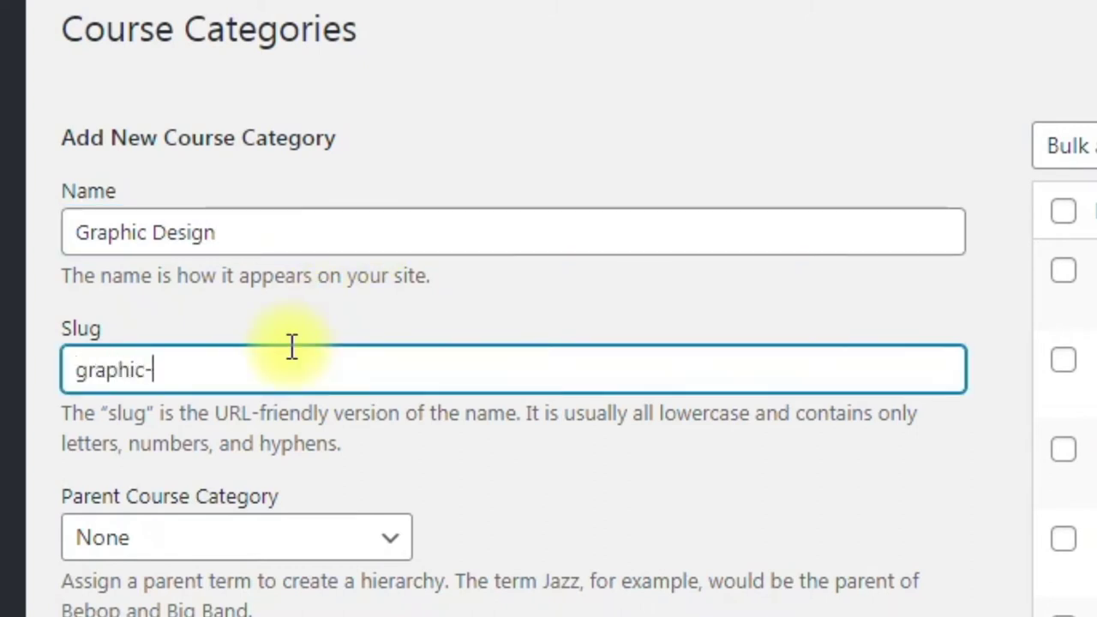
text(design)
click(390, 549)
click(390, 549)
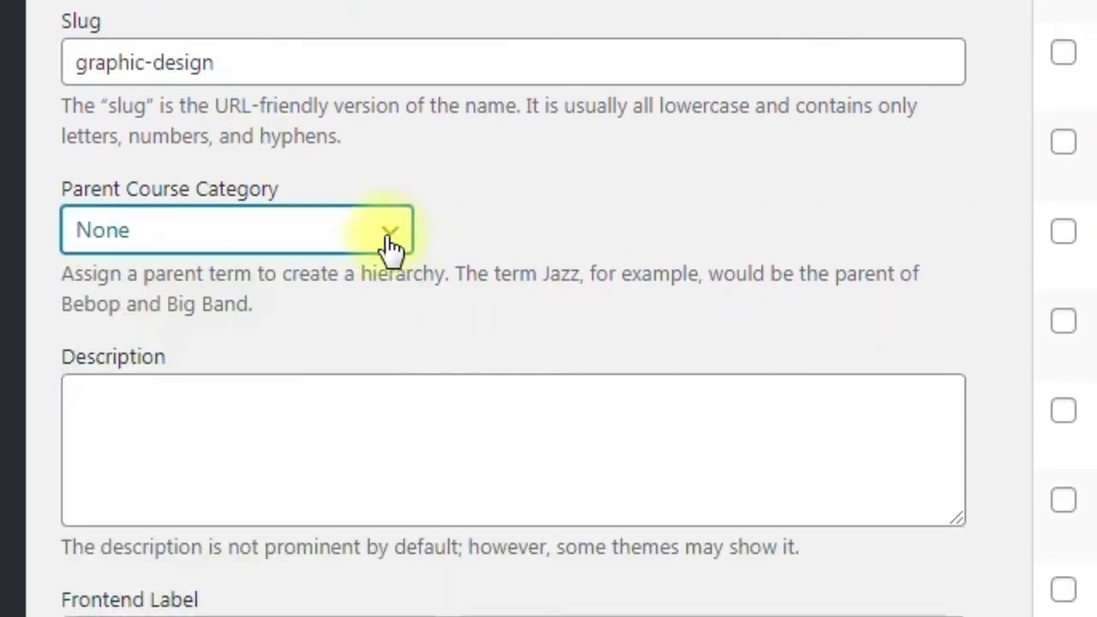
click(305, 420)
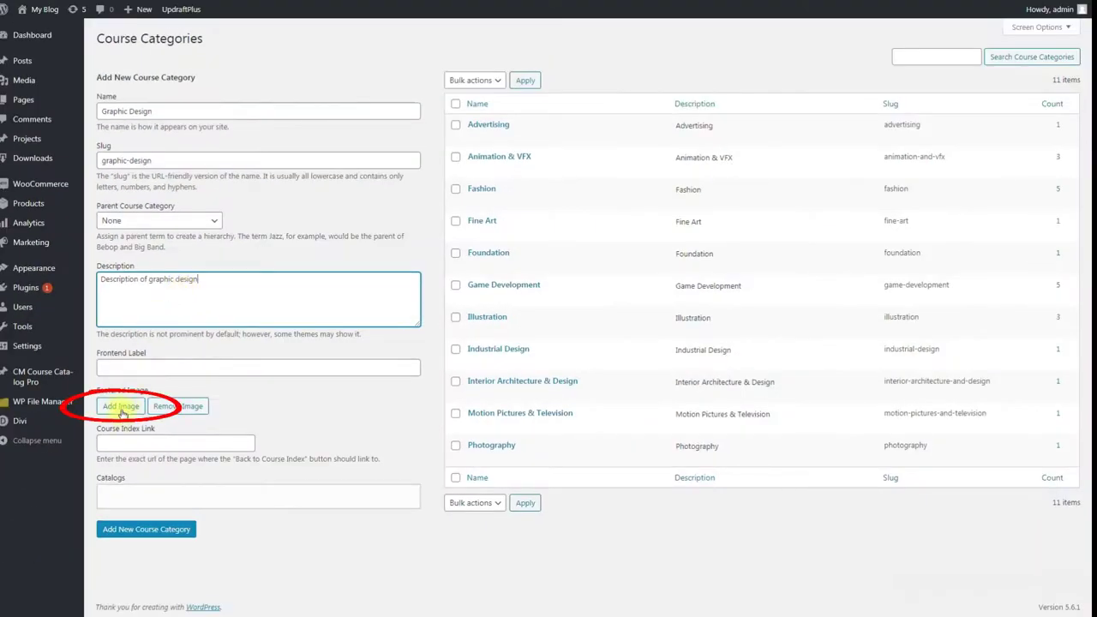
Step: Set the orange chocolate-bar image as the featured image and add the Graphic Design category
click(120, 404)
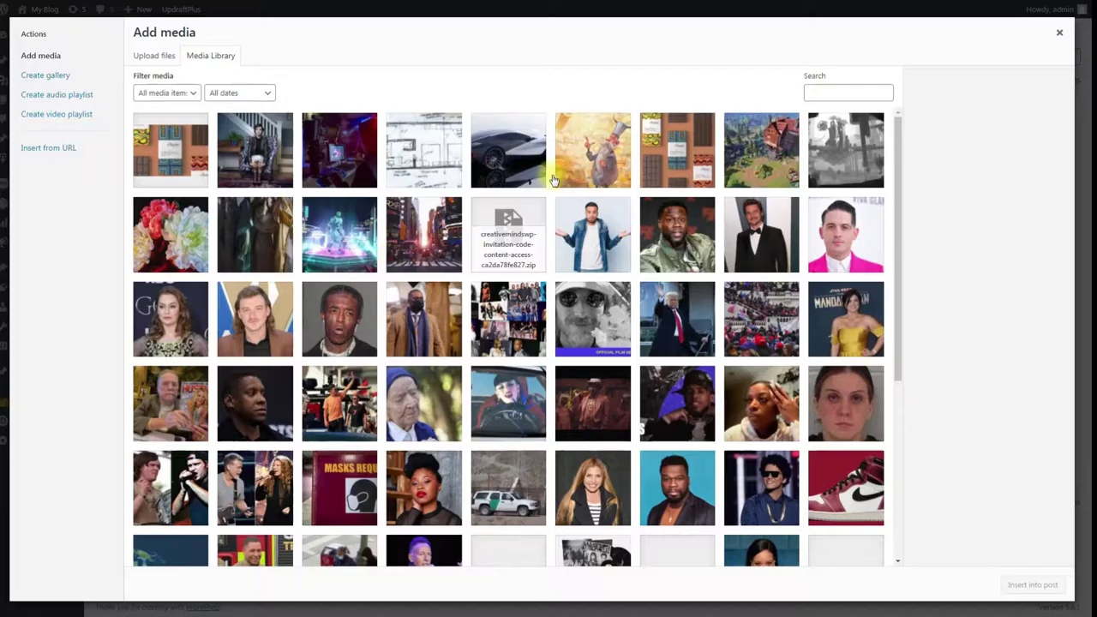
click(677, 150)
click(1034, 584)
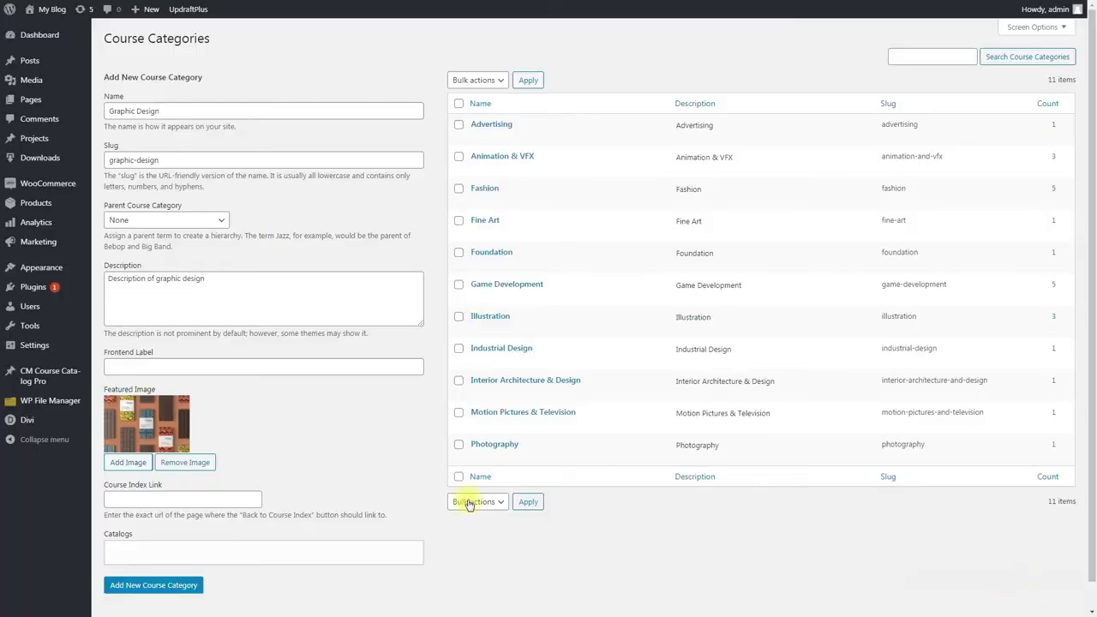
click(169, 589)
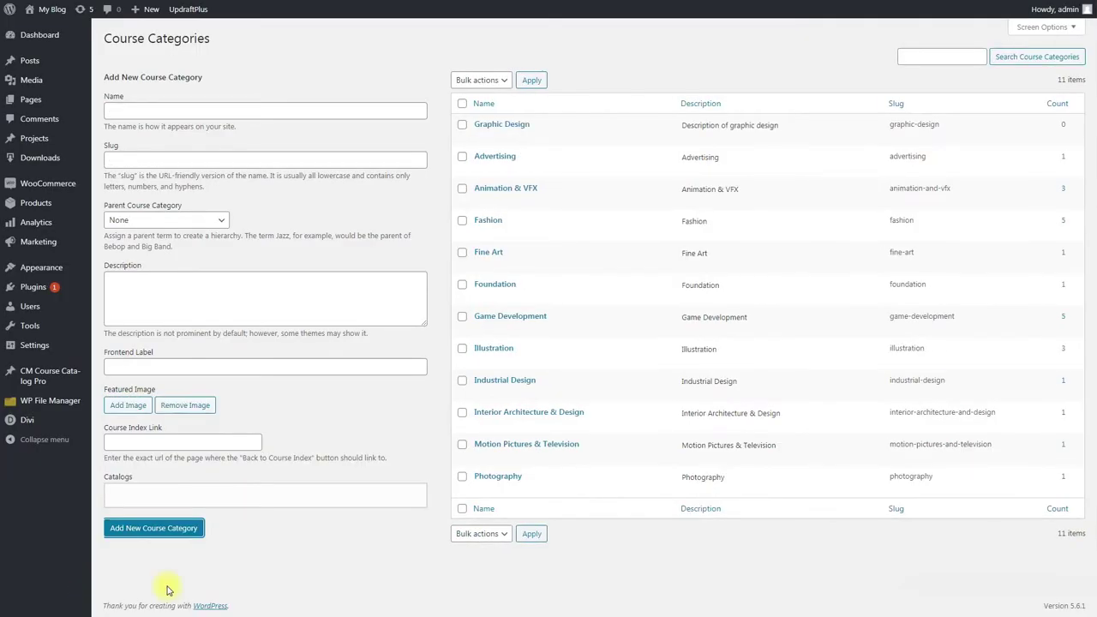
mouse_move(468, 136)
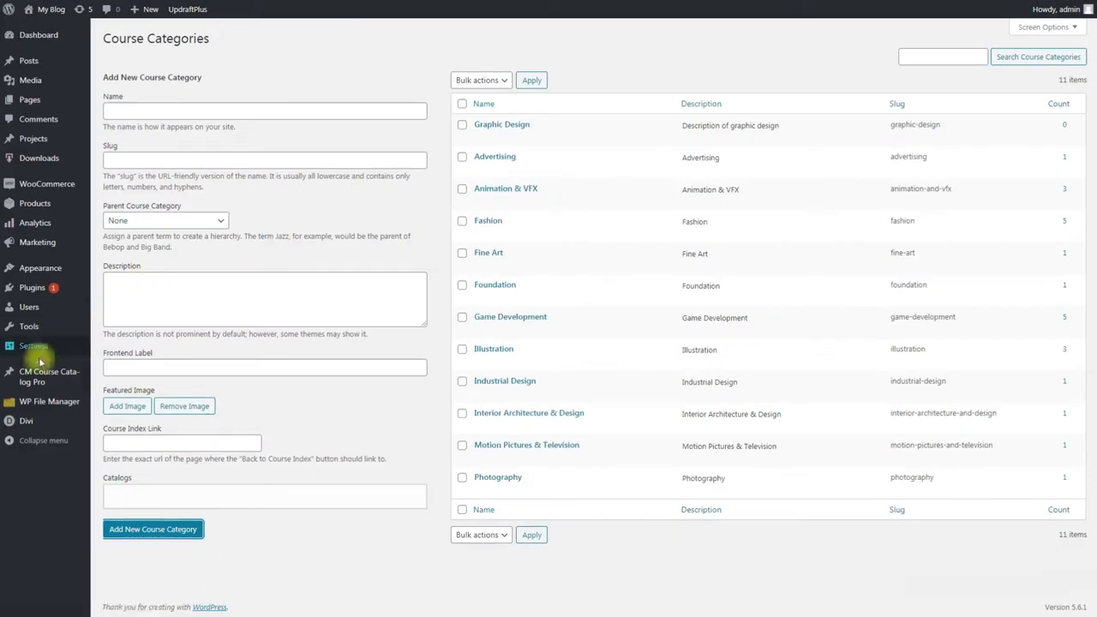
mouse_move(81, 354)
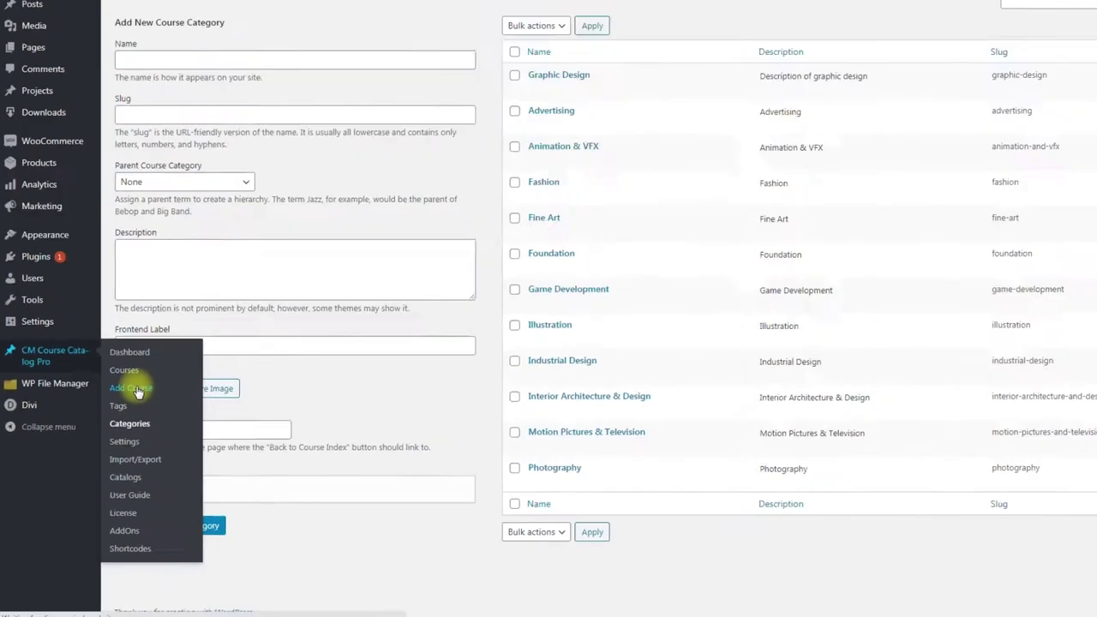
Step: Start a new Graphic Design course and paste in its long description, then fill the short description
click(136, 390)
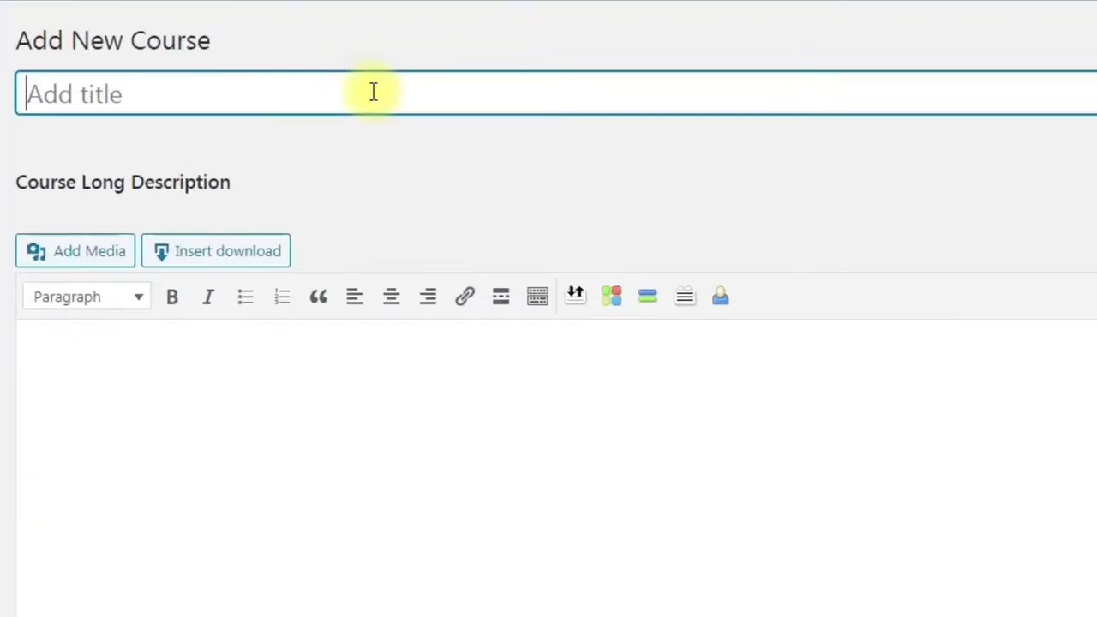
text(G)
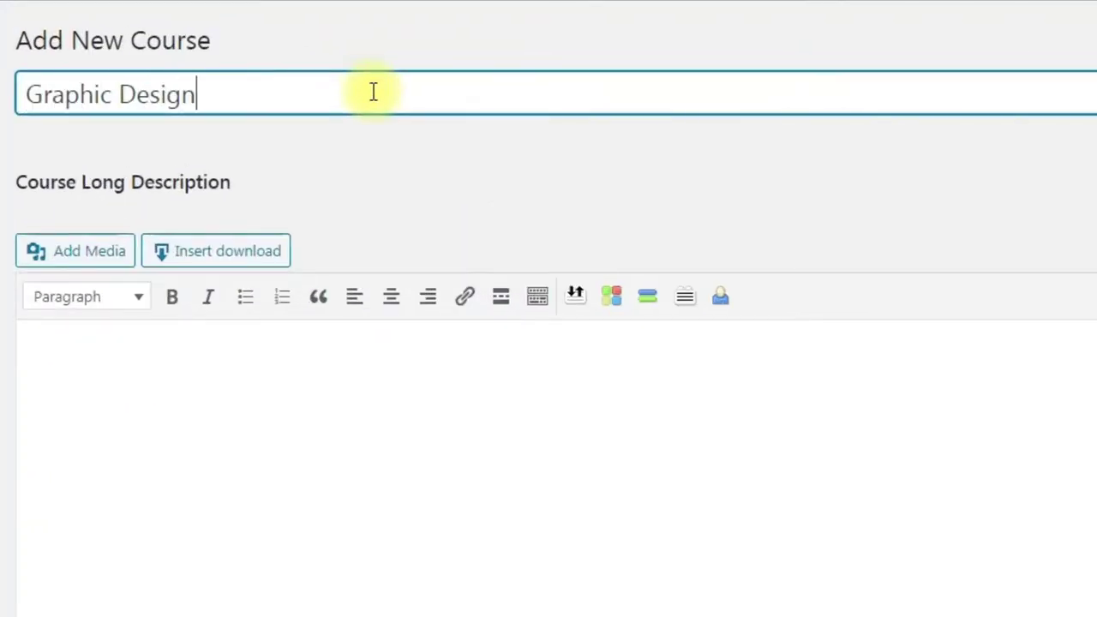
click(622, 390)
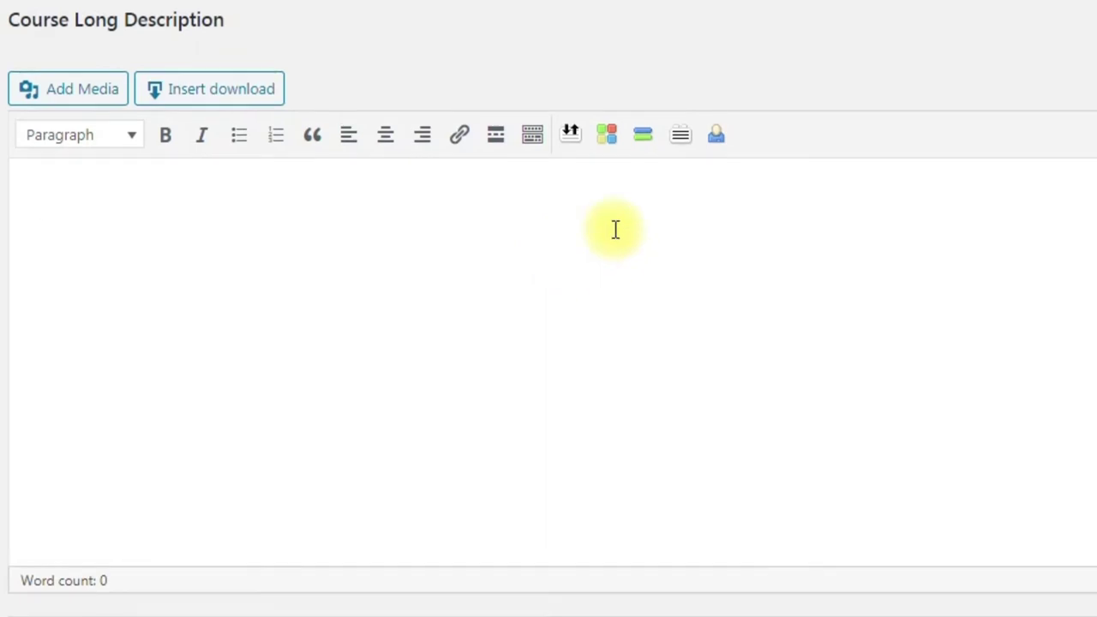
key(ctrl+v)
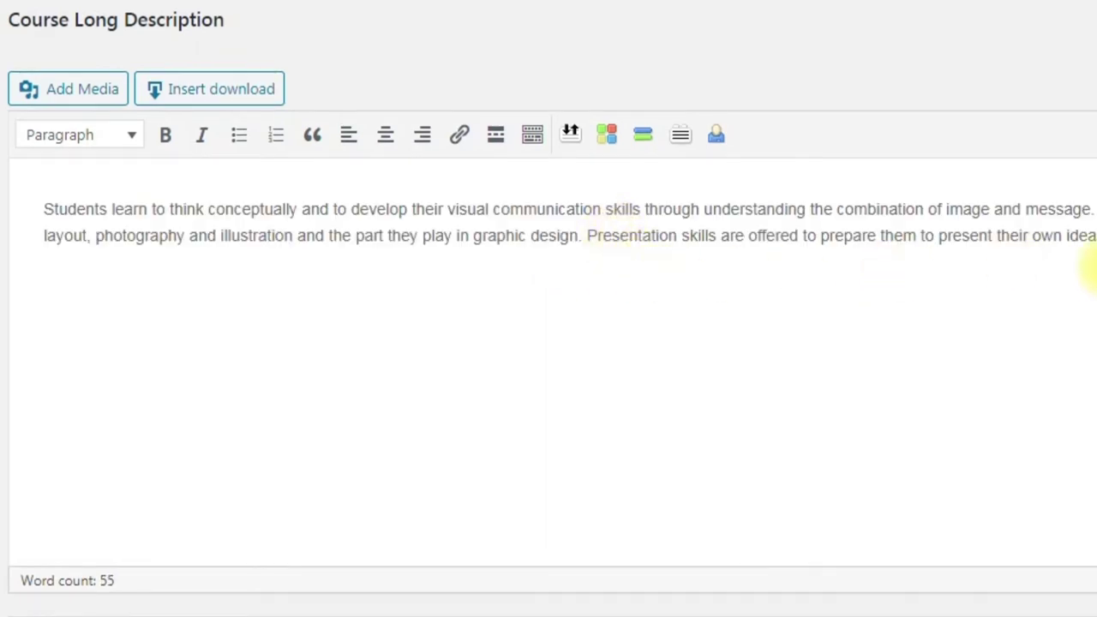
scroll(1089, 266, down, 4)
click(421, 361)
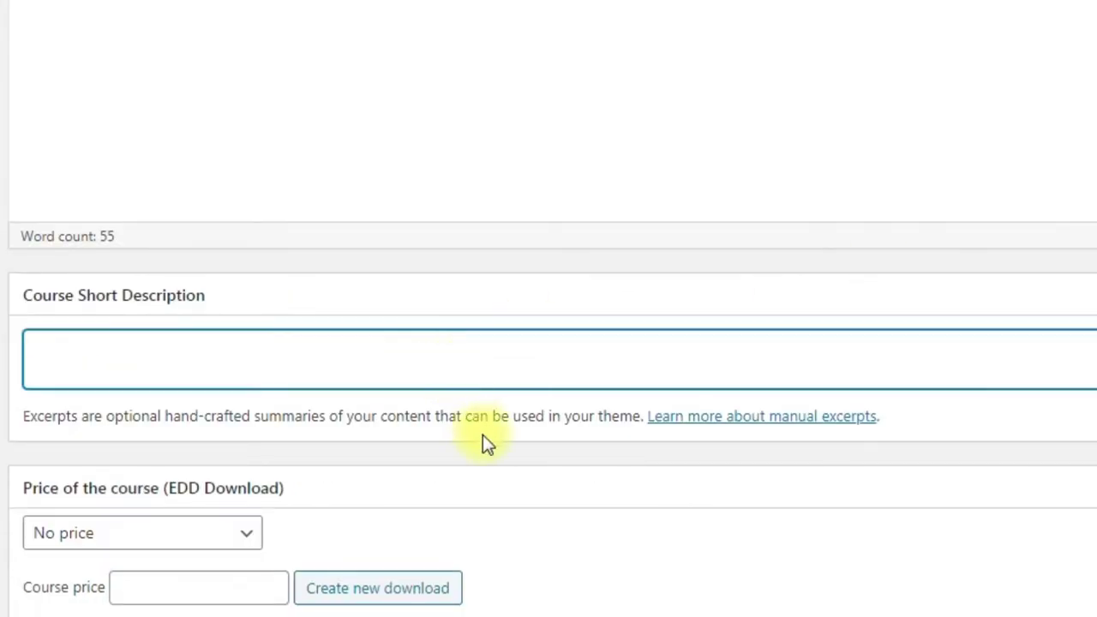
scroll(463, 361, down, 4)
Step: Keep the download at No price, enter a course price of 1300 and create a new download
click(238, 231)
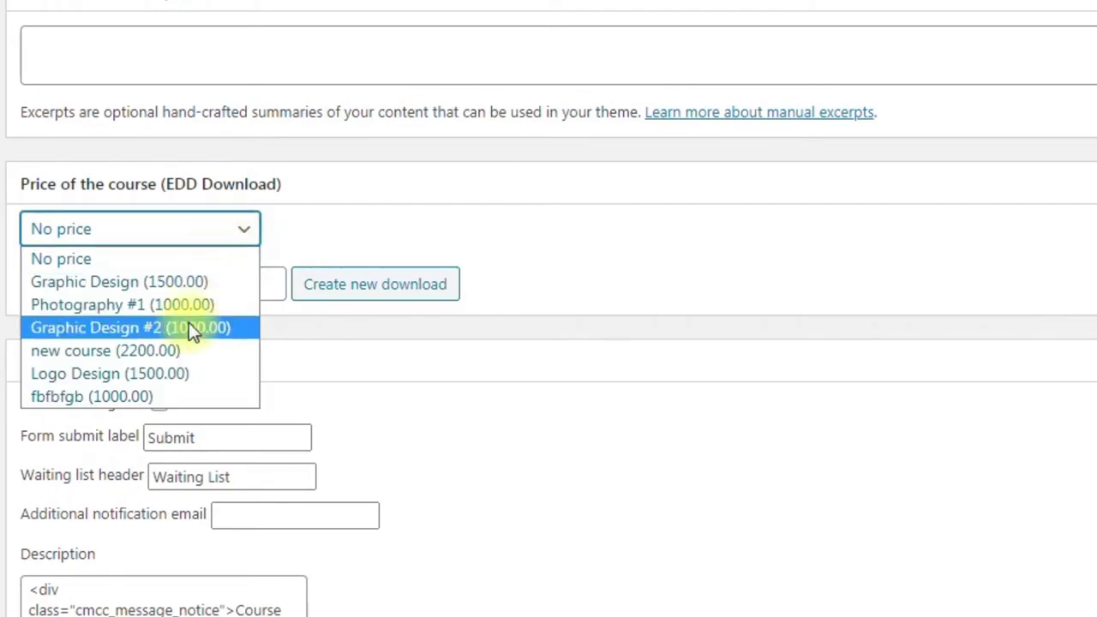
click(232, 237)
click(213, 286)
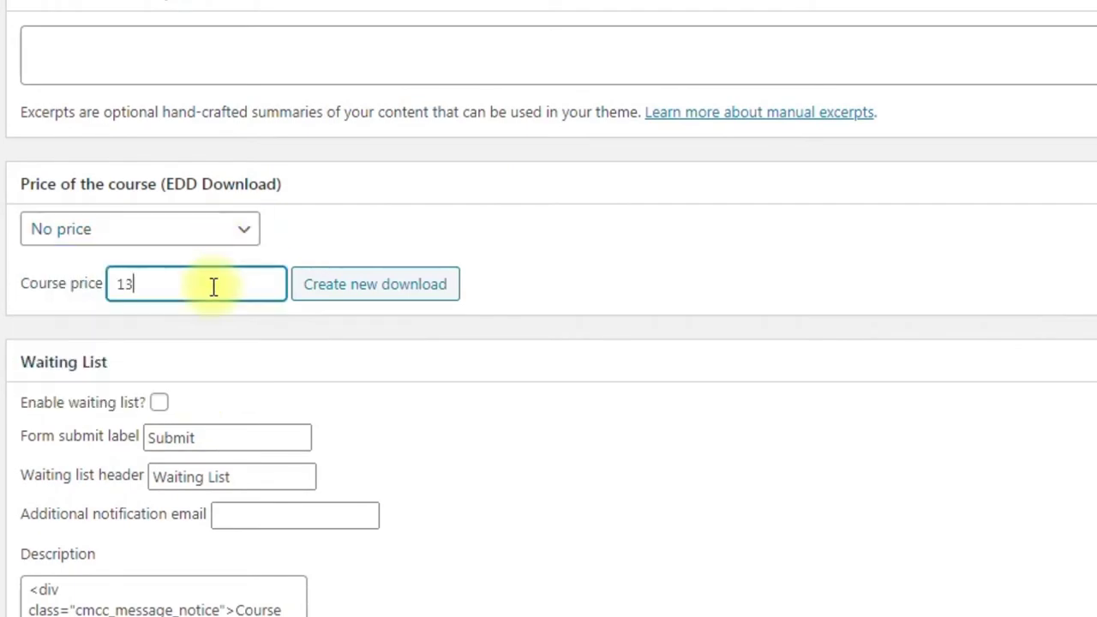
text(1300)
click(332, 294)
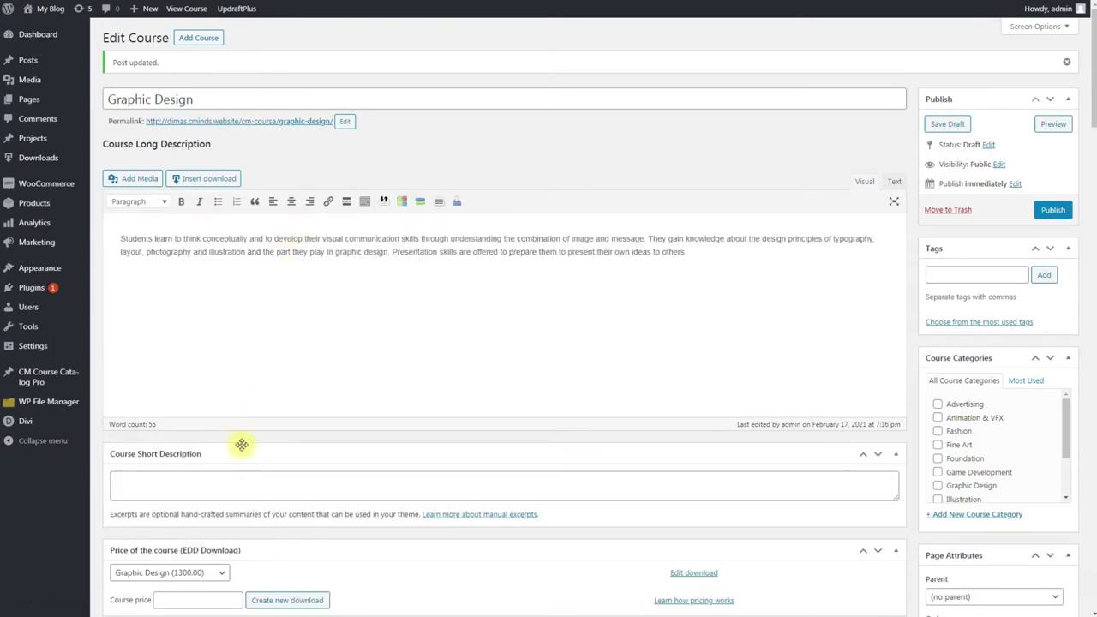
Step: Keep Graphic Design (1300.00) as the price download and tick 'Enable waiting list?'
scroll(226, 549, down, 2)
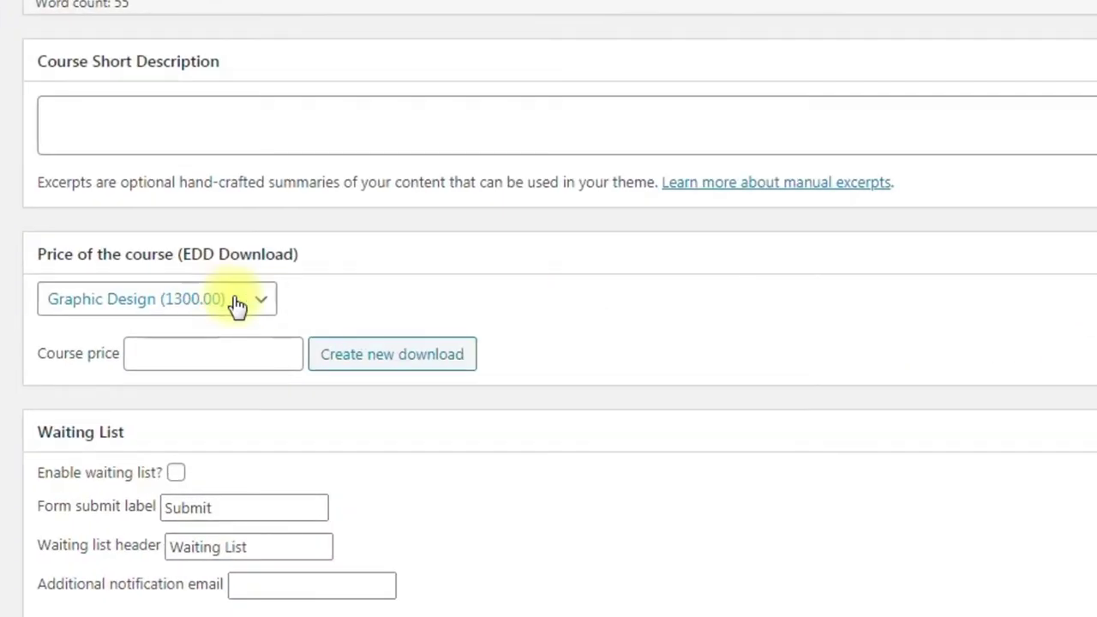
click(205, 408)
click(228, 307)
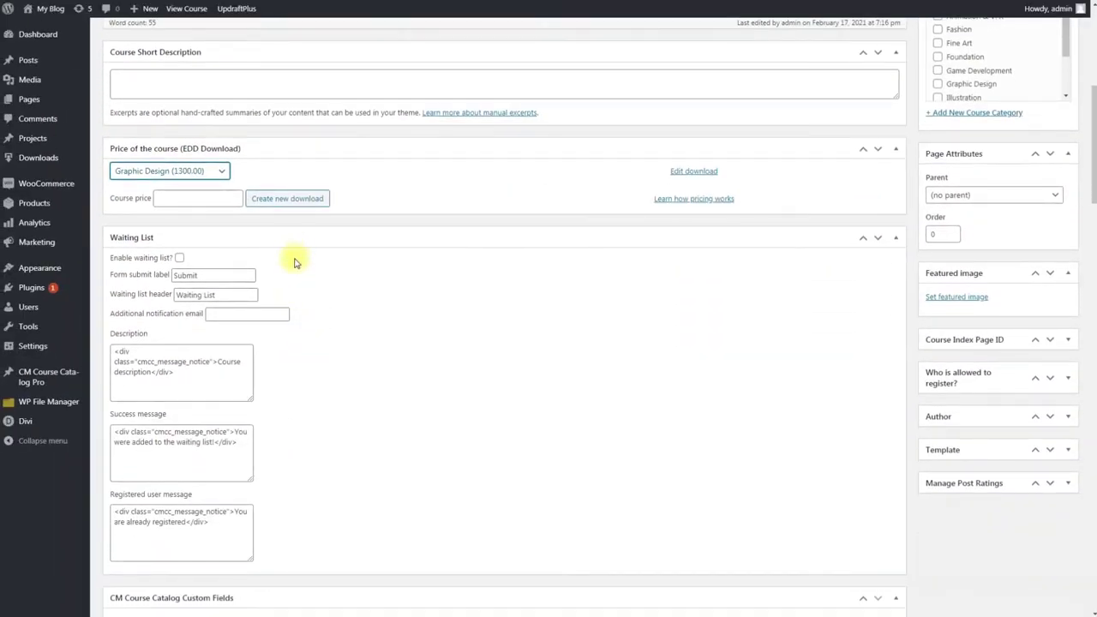
scroll(294, 260, down, 1)
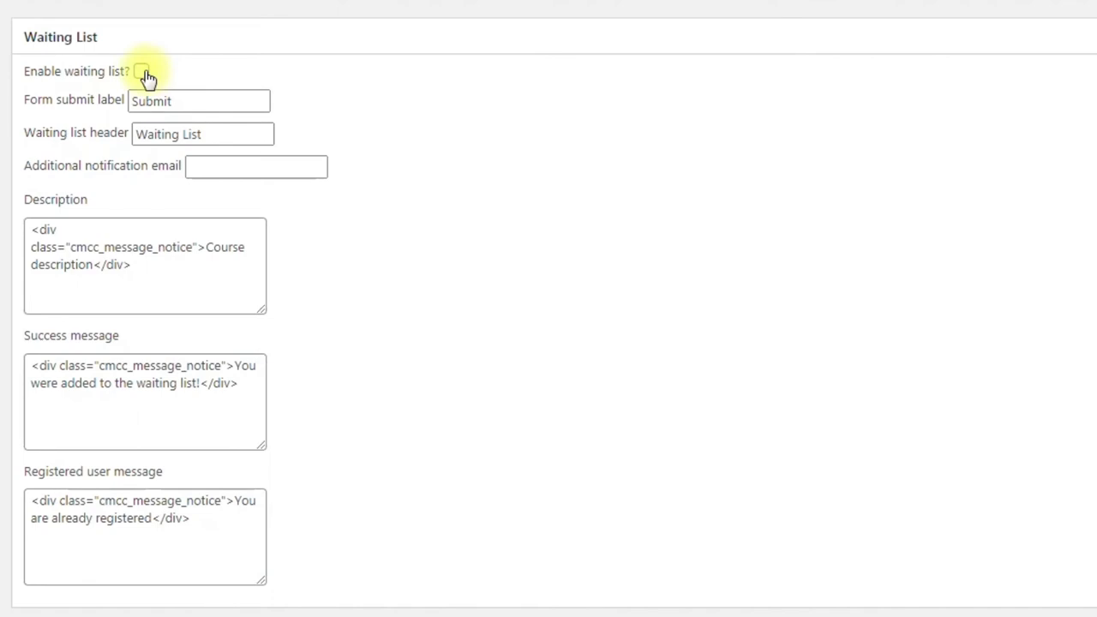
click(141, 72)
scroll(231, 514, down, 8)
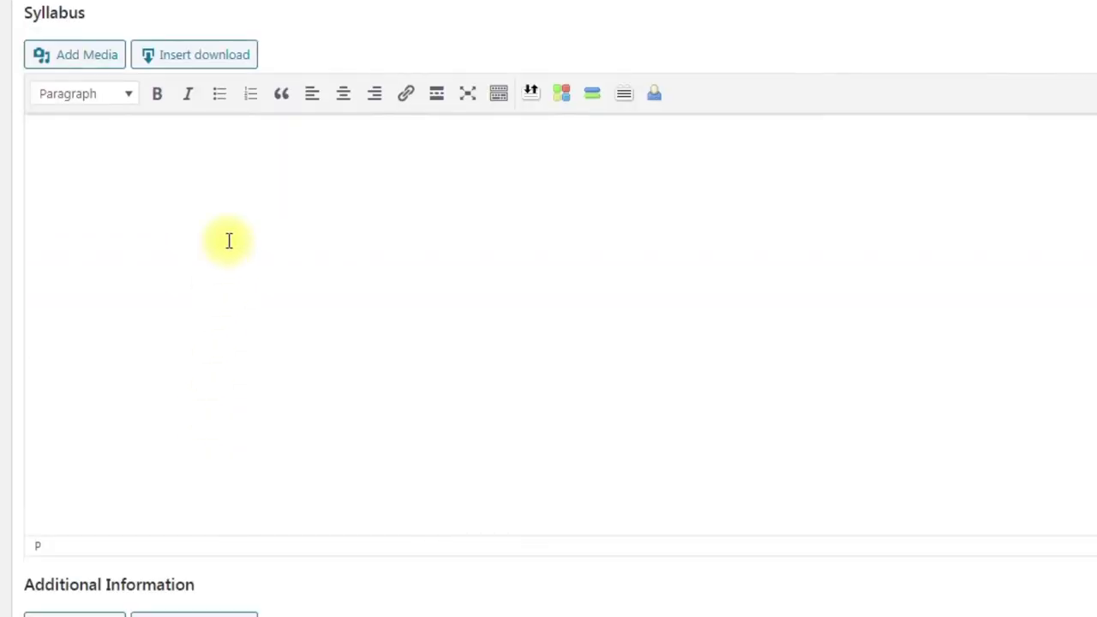
Step: Paste the course outcomes into the Syllabus and the fees note into Additional Information
click(280, 169)
text(As a result of successfully completing this course, students... Will be able to: Understand graphic design at a basic level Use new skills, including the execution of mock-ups and creation of presentations Effectively use language and imagery to create various communication vehicles, such as packaging, posters, and corporate identities Will display the following attitudes/ professional behaviors: Competent preparation of all projects Regular attendance Participation in all class critiques Effective presentation of ideas Completion of all assignments according to established deadlines Resolution of any technical difficulties that arise Exhibition of courteous and respectful behavior toward instructor and fellow classmates)
scroll(323, 223, down, 6)
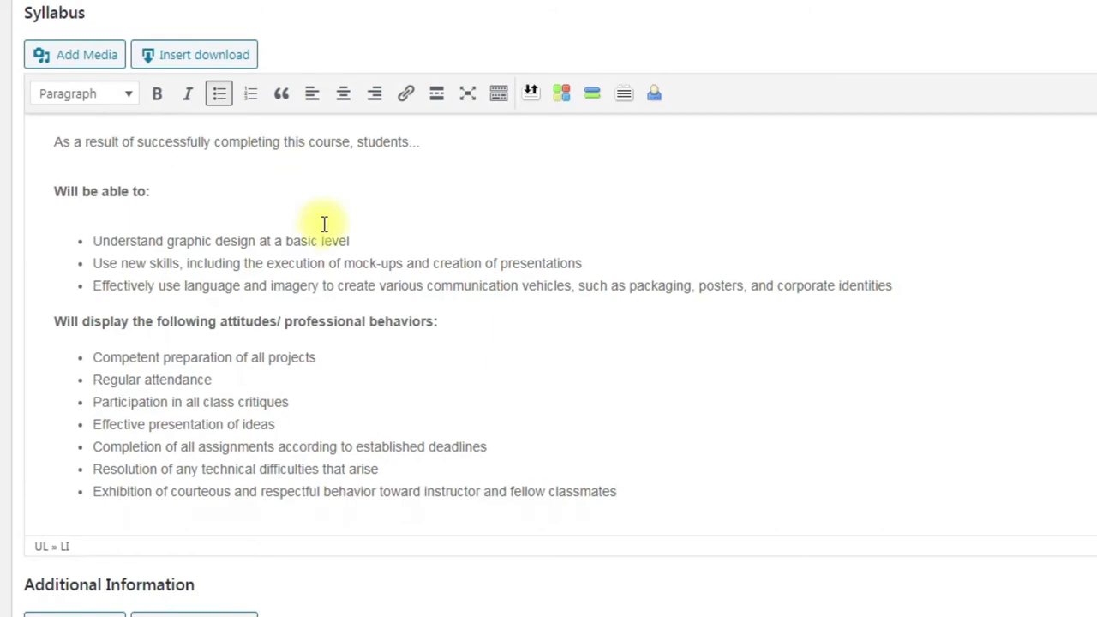
click(413, 197)
text(Additional Fees: Occasionally a course will require additional fees. These fees cover labs, materials, equipment costs, and more.)
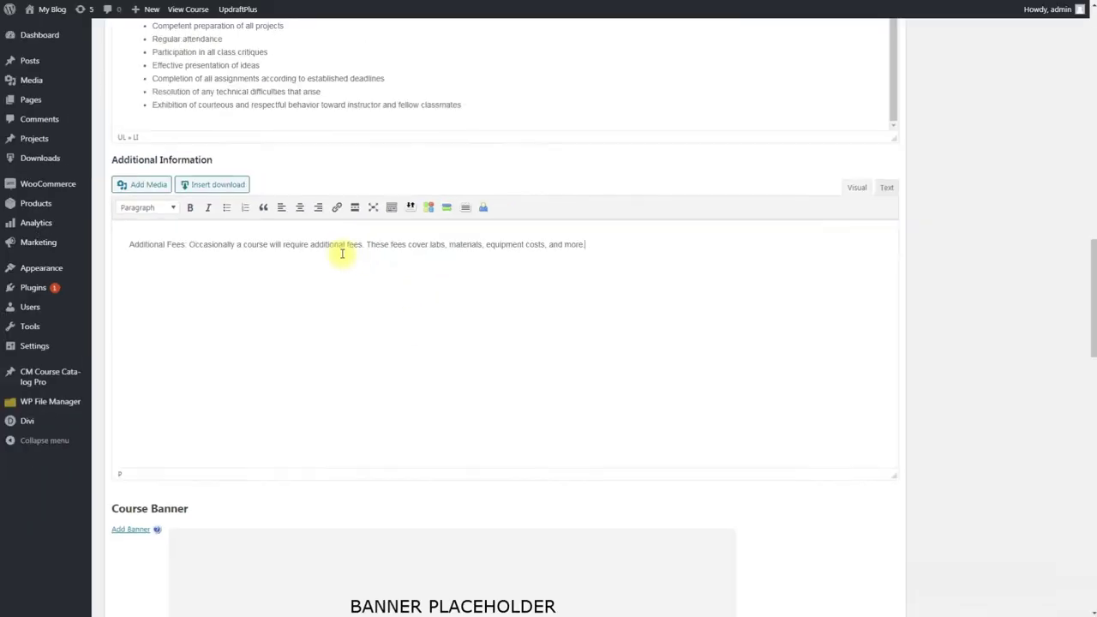
scroll(413, 199, down, 4)
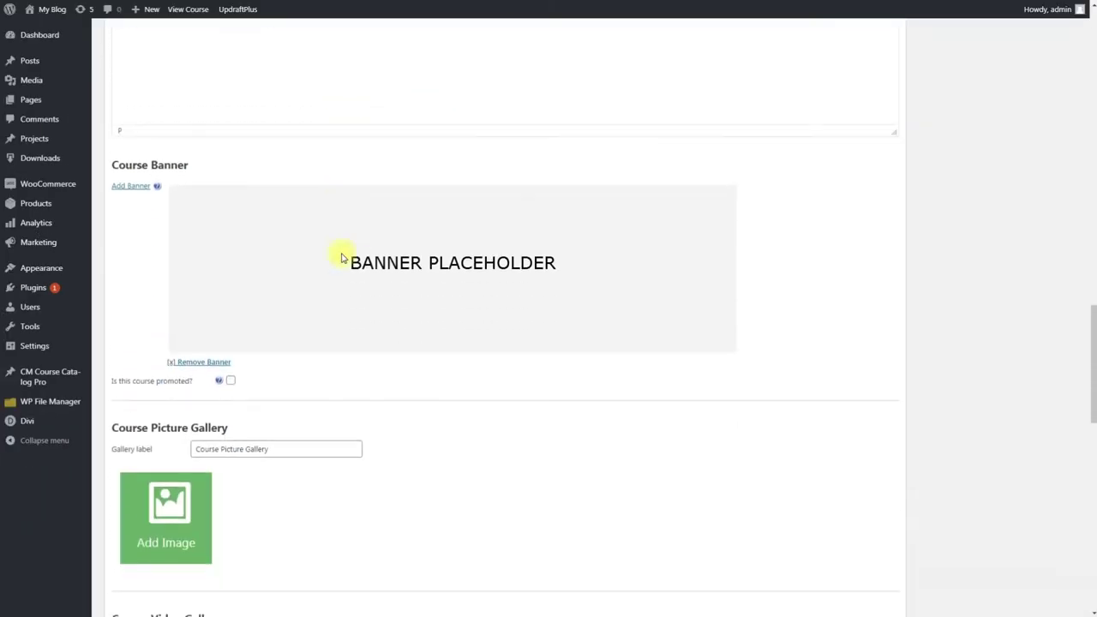
Step: Choose e-banner.jpg from the Media Library as the course banner
click(137, 186)
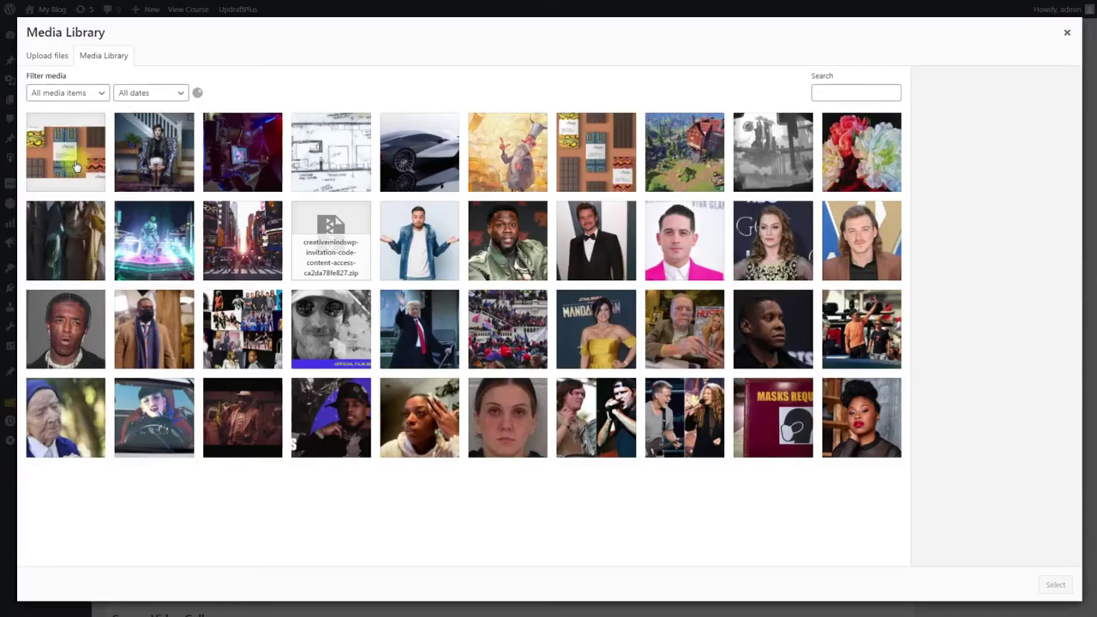
click(71, 159)
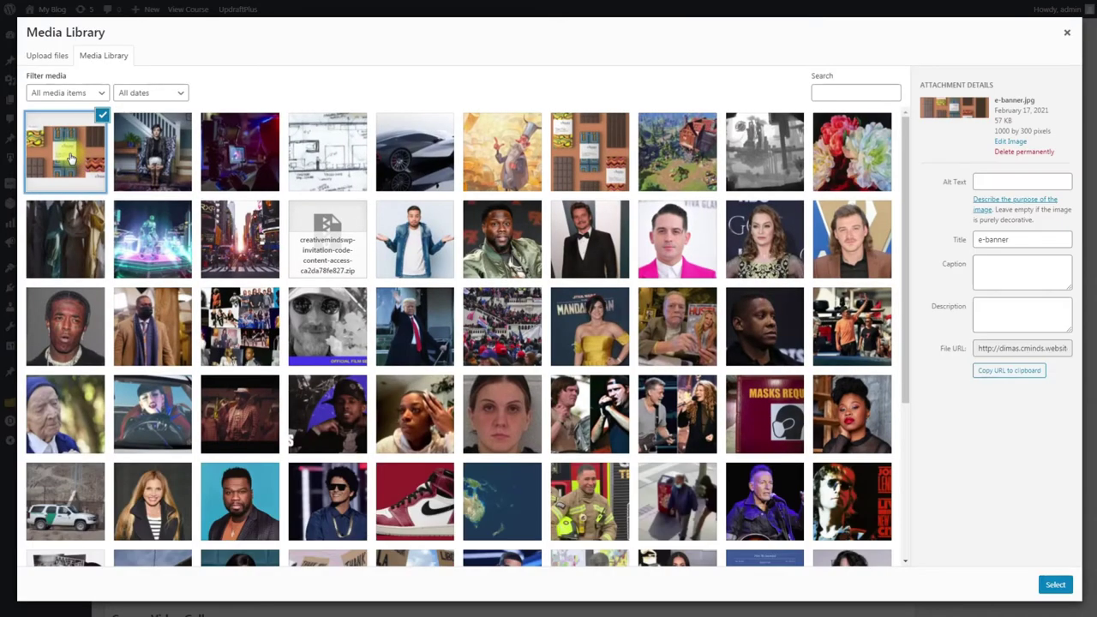
click(1054, 584)
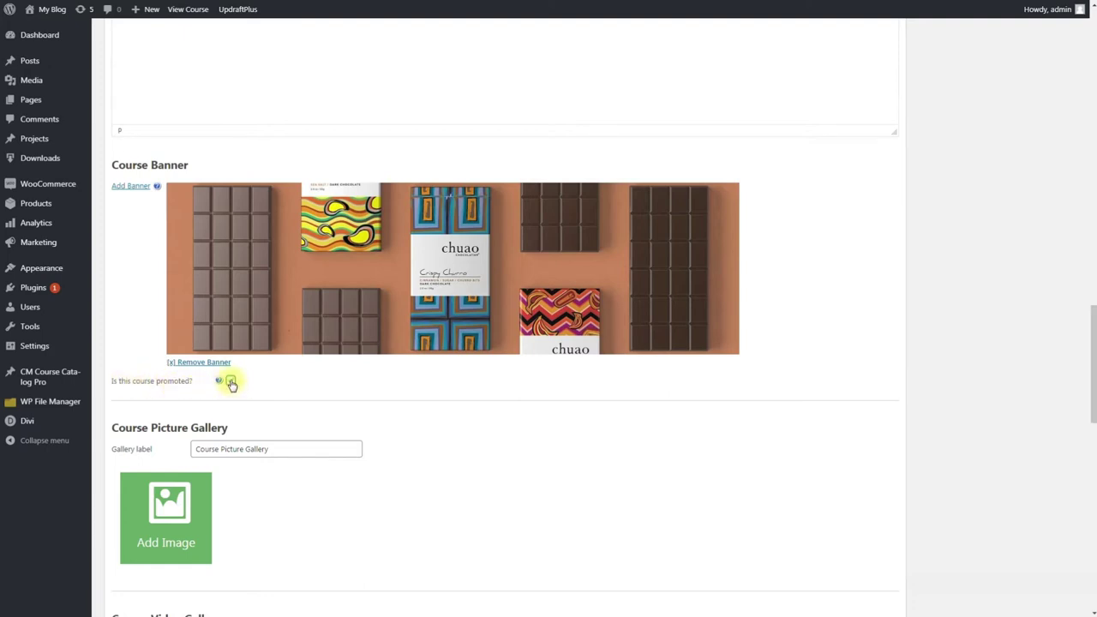
mouse_move(219, 385)
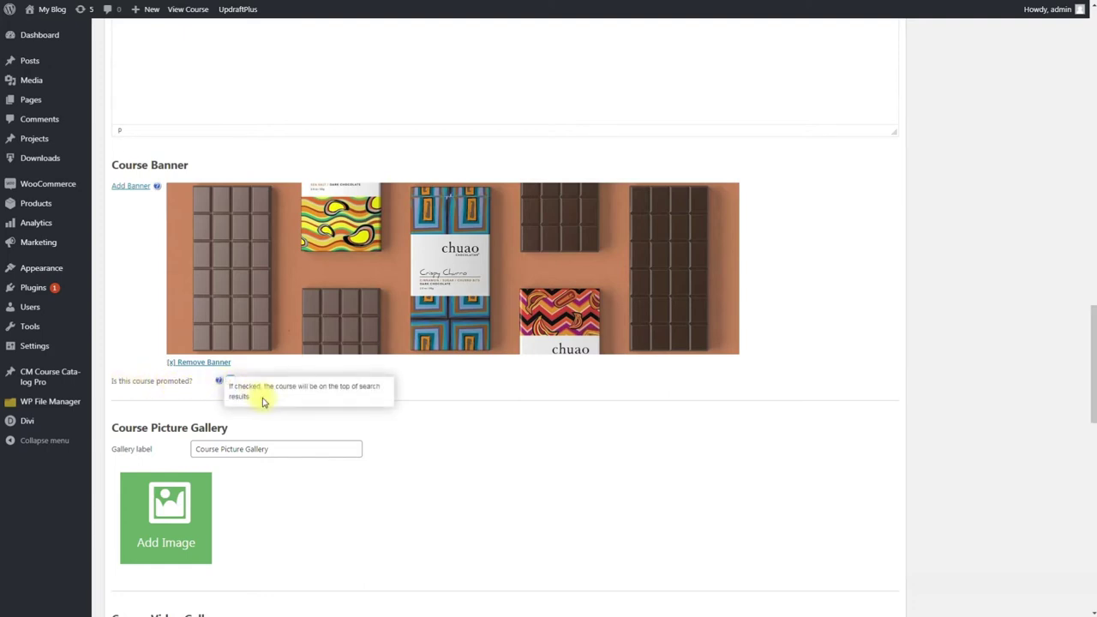
scroll(417, 380, down, 3)
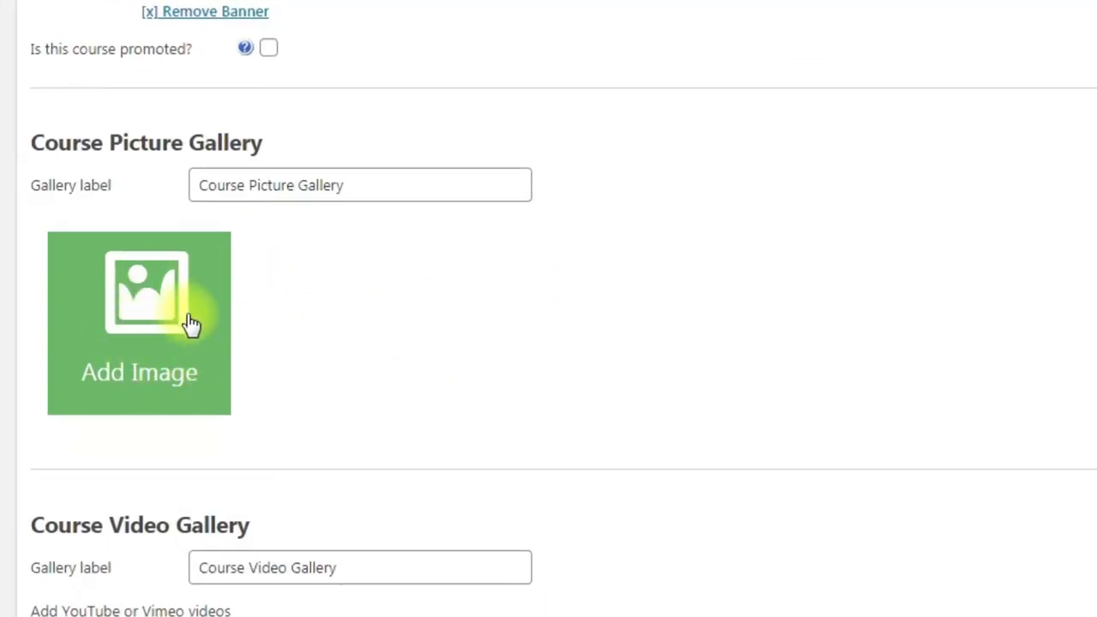
scroll(257, 335, down, 5)
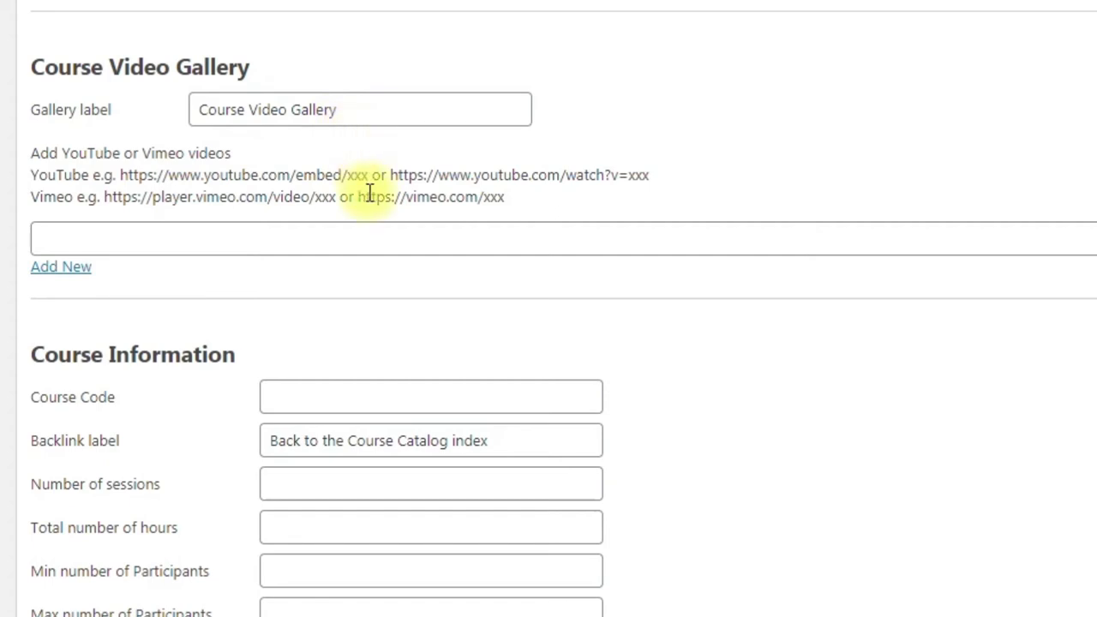
Step: Enter course code AE 70, 10 sessions, 20 hours and 10–20 participants, leaving course price blank
scroll(392, 262, down, 4)
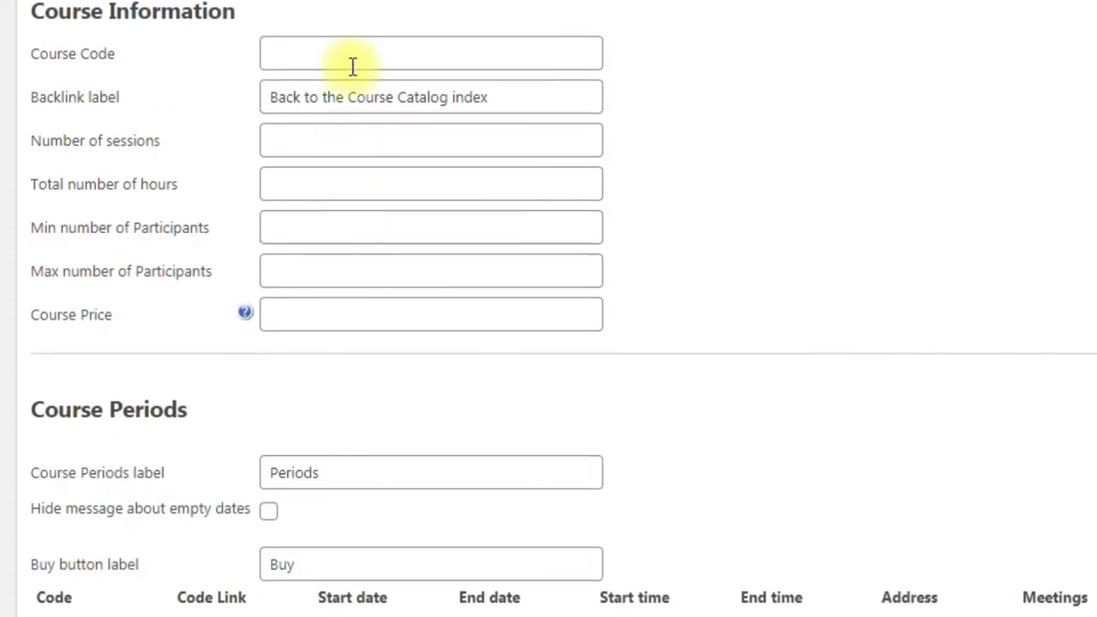
click(353, 66)
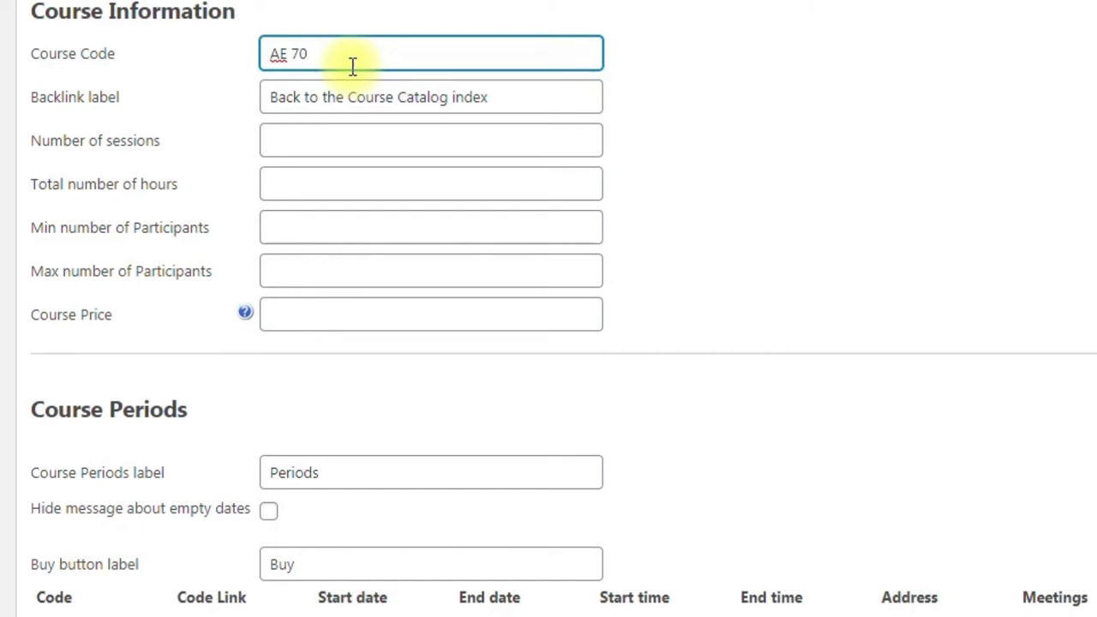
click(358, 135)
key(Tab)
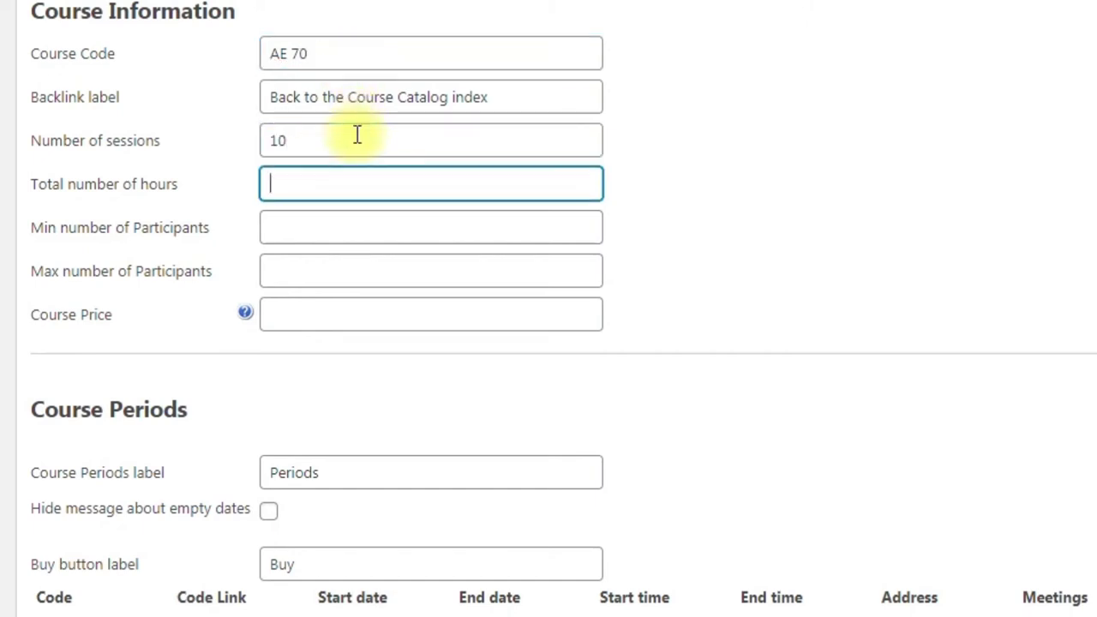
text(20)
key(Tab)
text(10)
key(Tab)
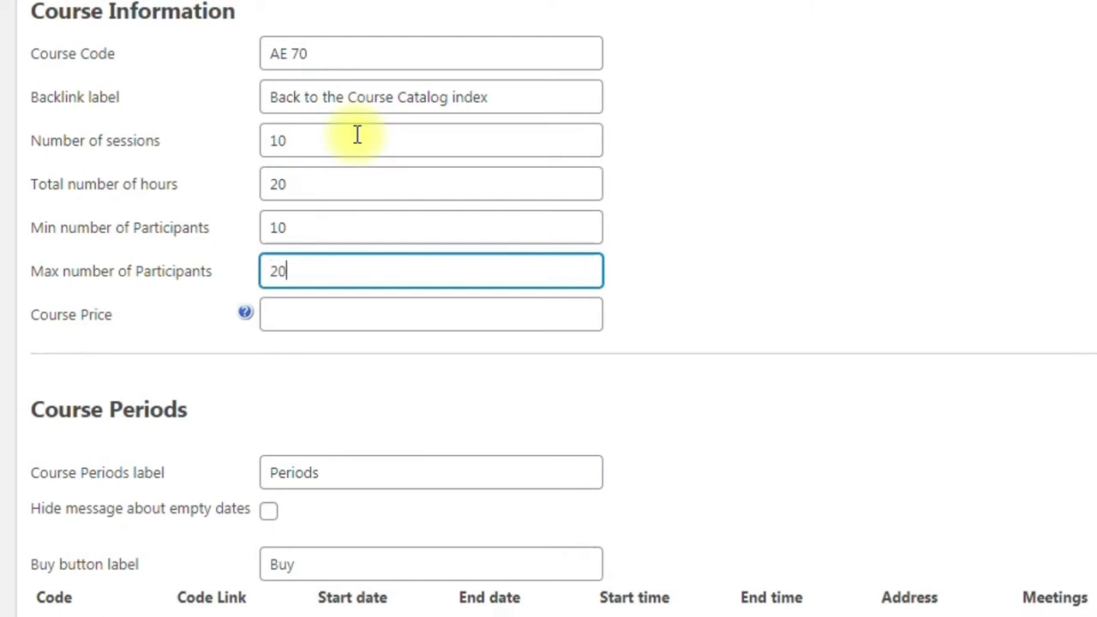
click(299, 321)
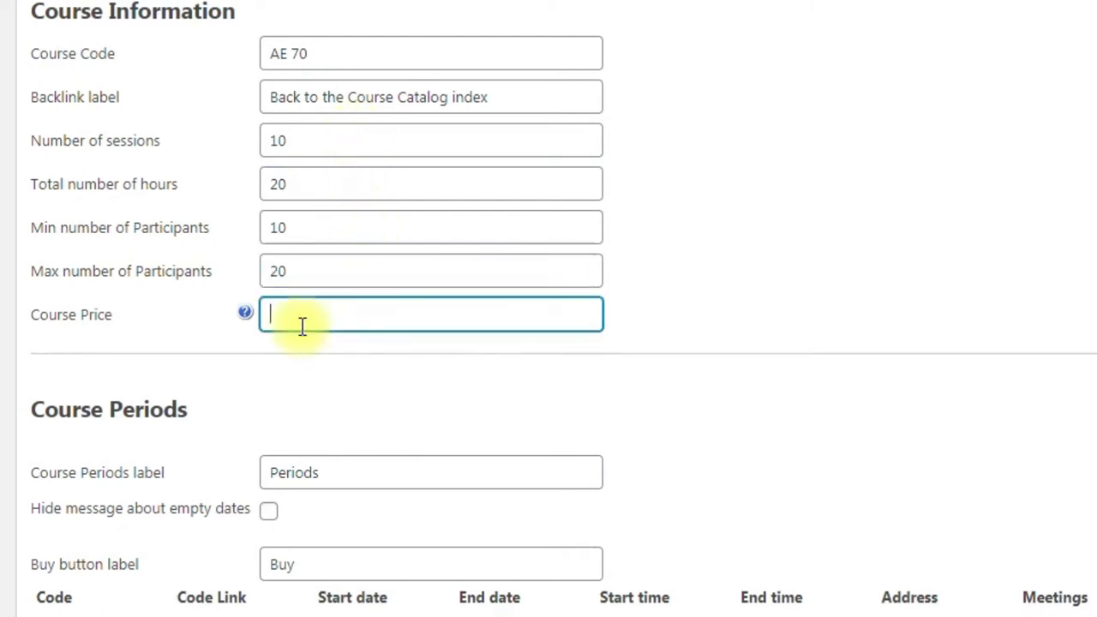
mouse_move(247, 321)
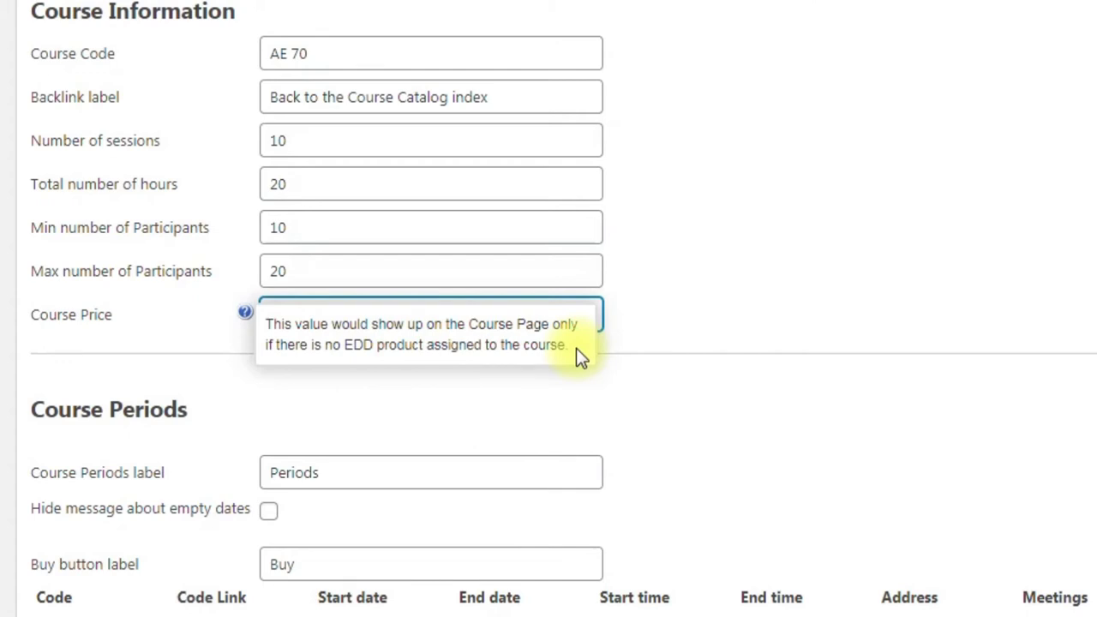
click(719, 284)
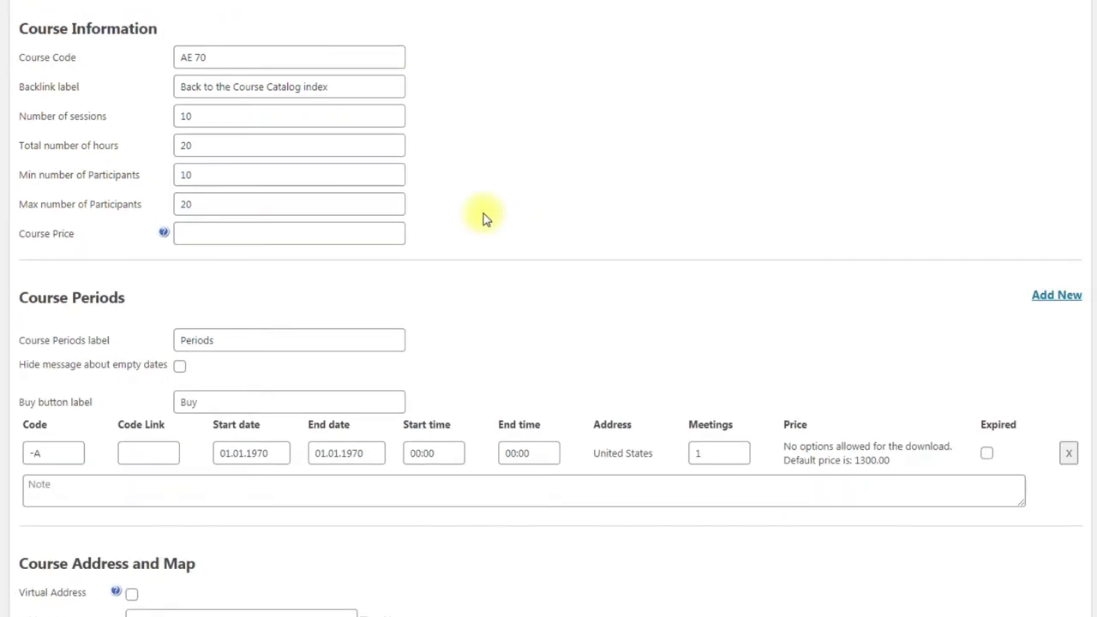
scroll(483, 219, down, 3)
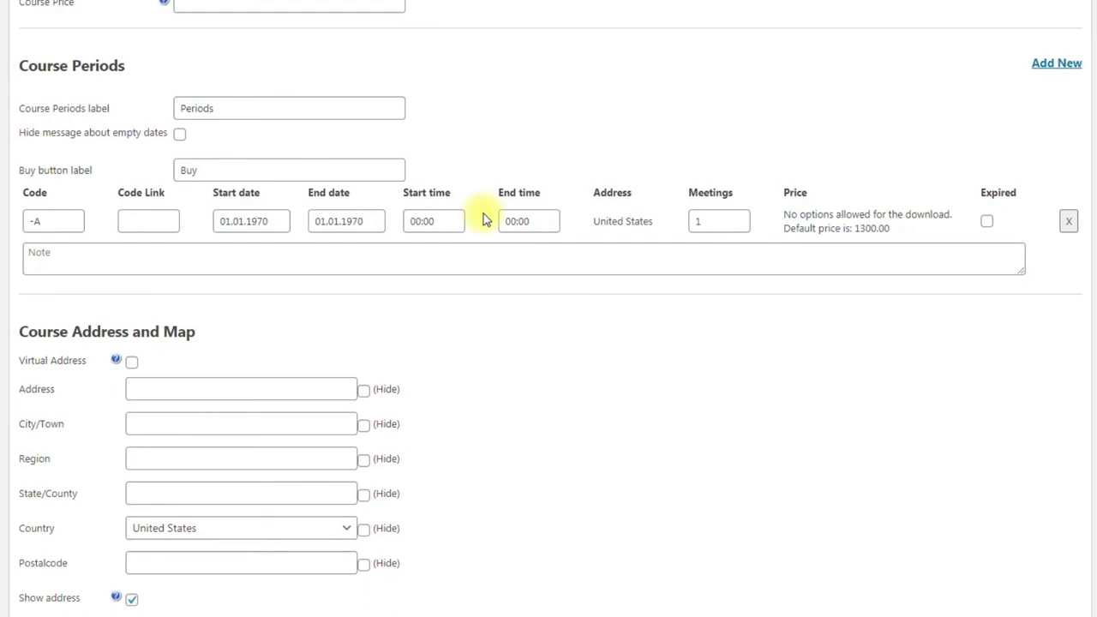
click(32, 221)
text(A101)
click(135, 227)
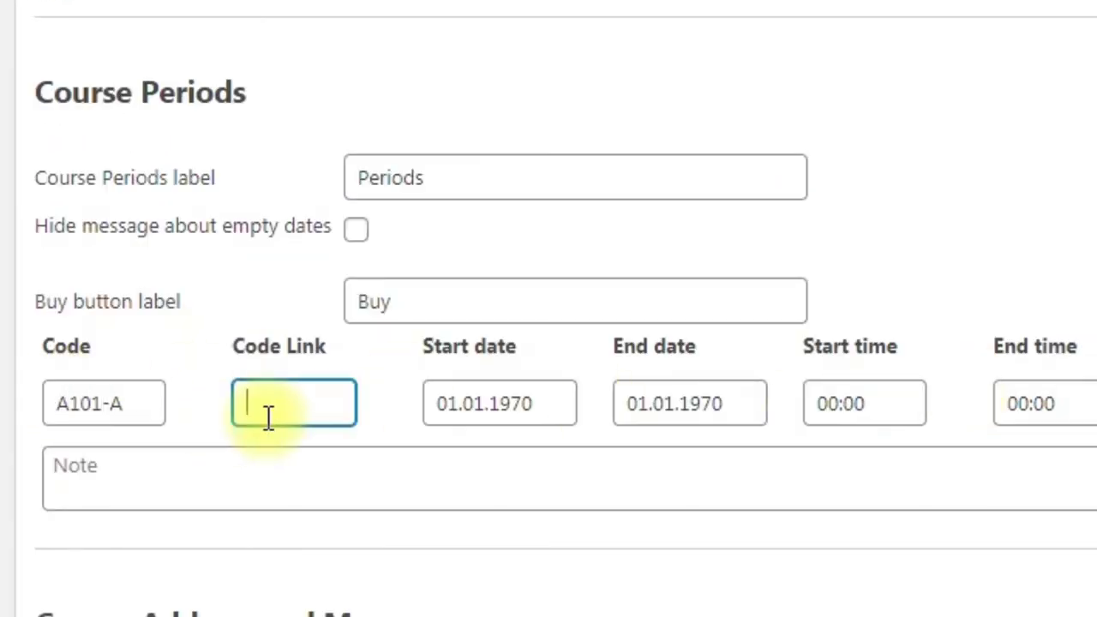
text(https://example.com/)
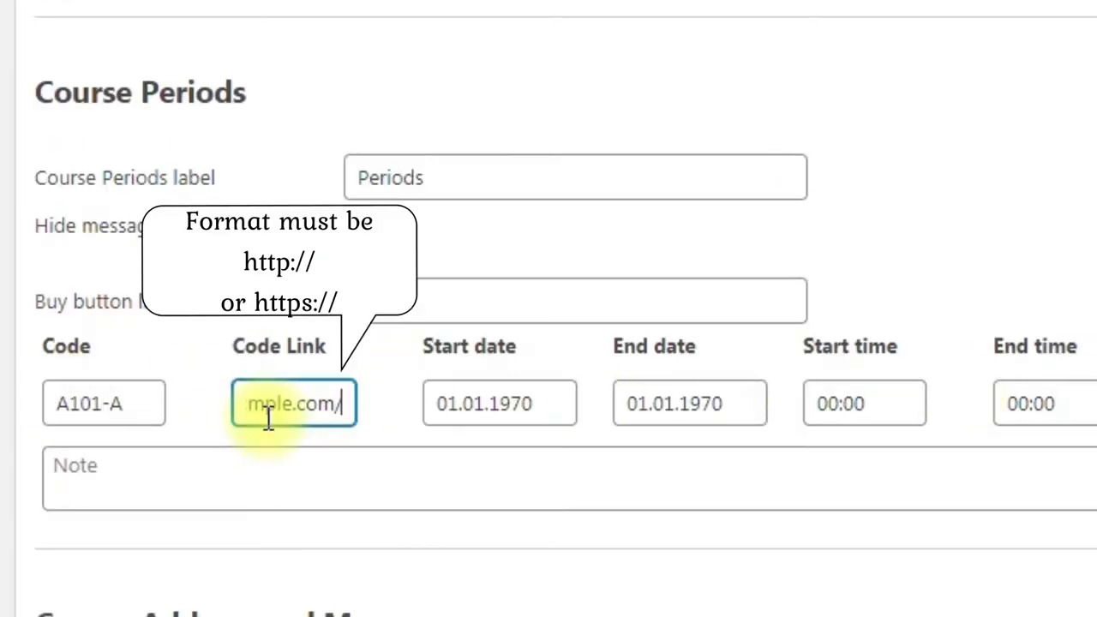
click(554, 410)
click(506, 267)
click(258, 363)
click(486, 219)
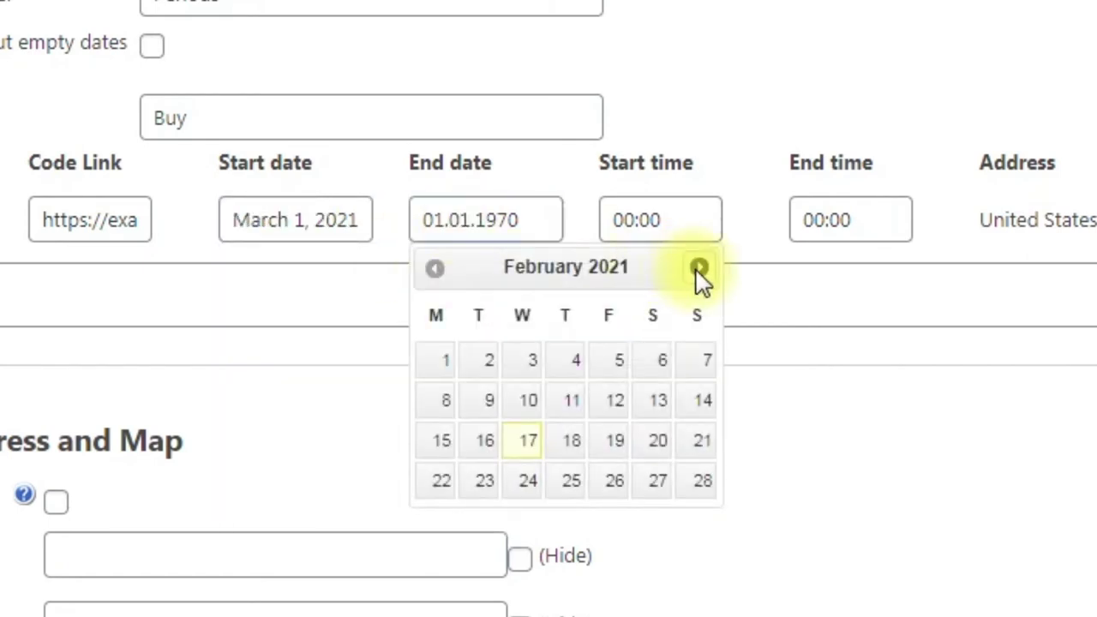
click(701, 274)
Step: Set the period's times to 17:00–19:00 and its meetings to 10
click(615, 399)
click(654, 223)
drag(726, 357, 806, 369)
drag(410, 429, 454, 421)
drag(420, 280, 385, 283)
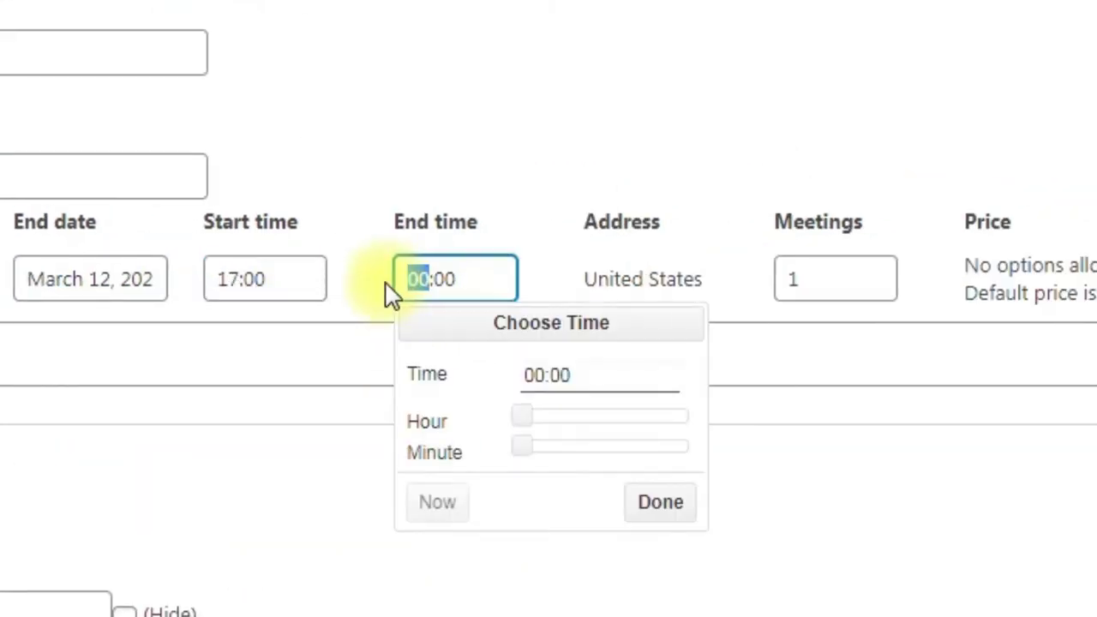
text(19)
click(647, 502)
click(829, 276)
text(10)
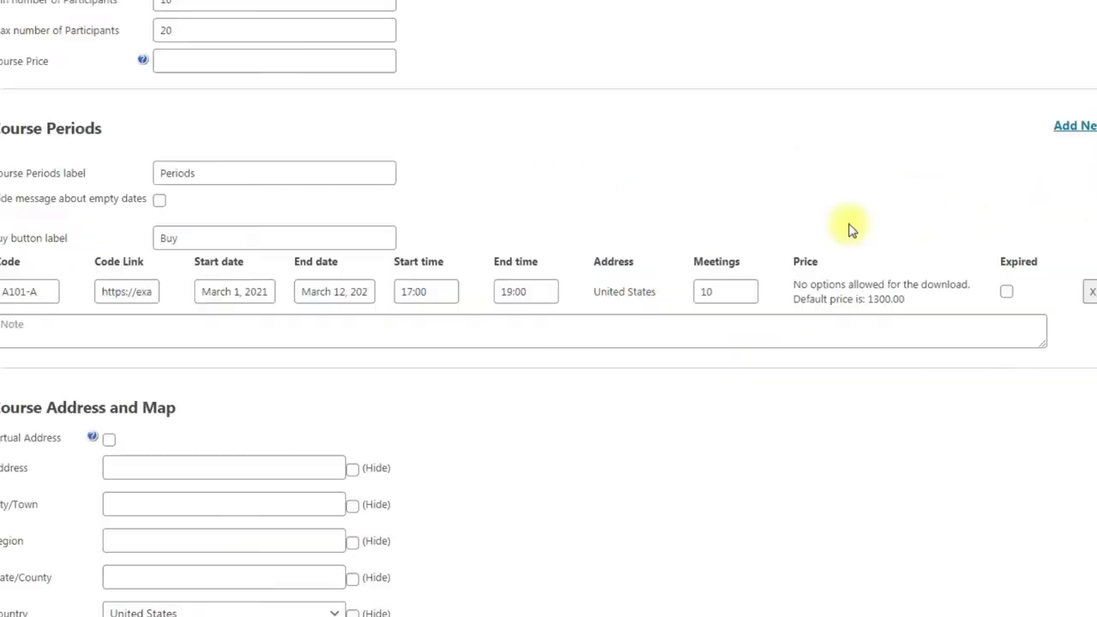
click(171, 327)
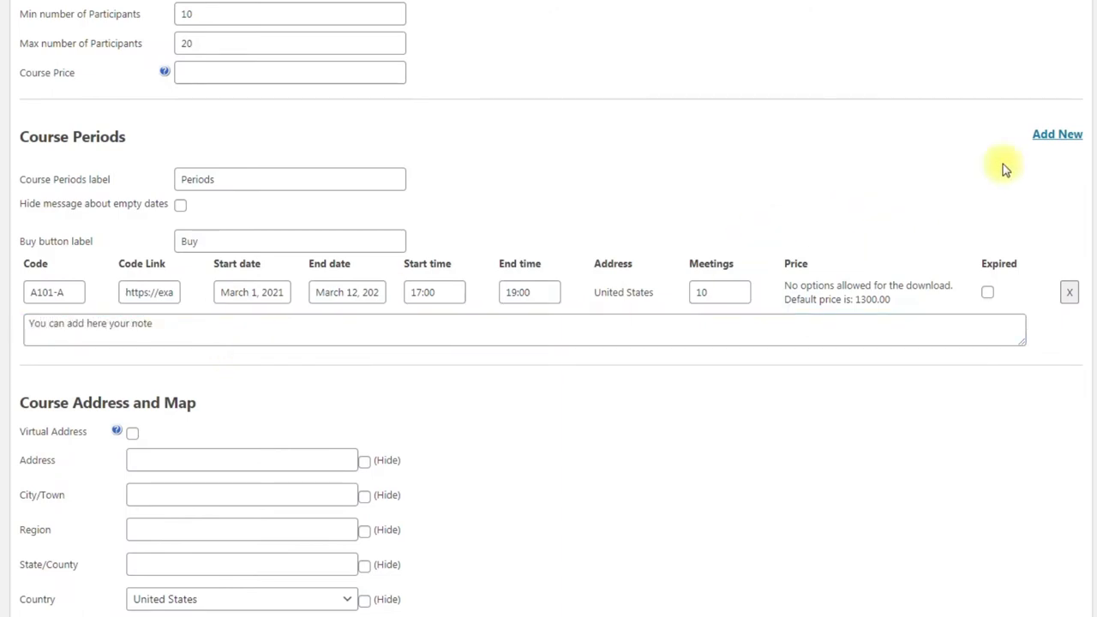
Step: Add and remove two empty period rows, then make the time and End date columns visible
click(1059, 136)
click(1059, 135)
click(1069, 444)
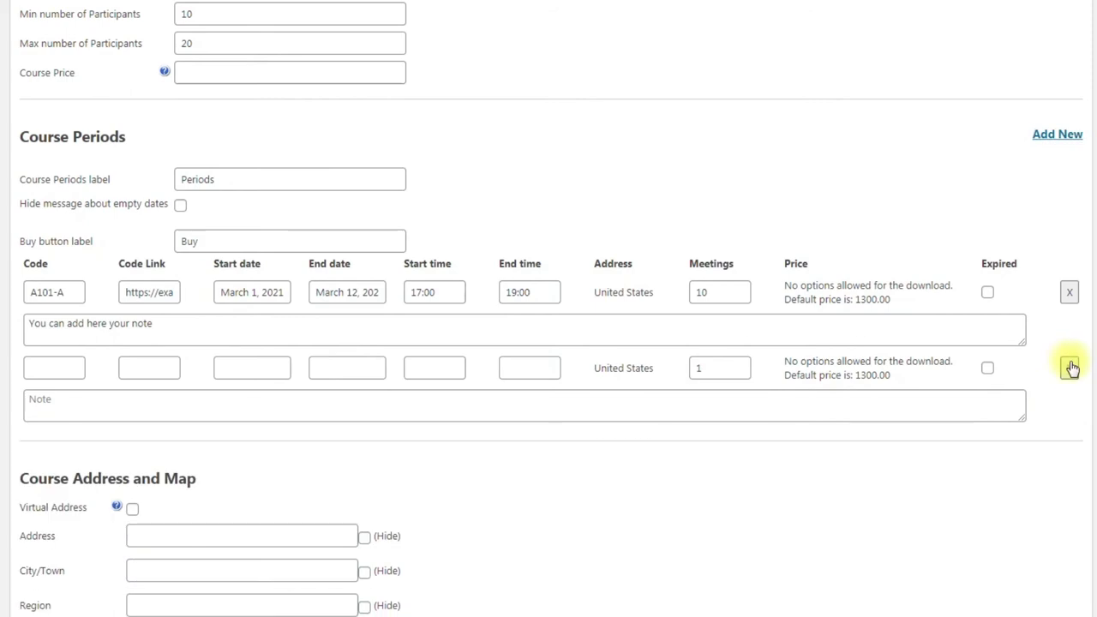
click(1069, 368)
drag(966, 383, 965, 380)
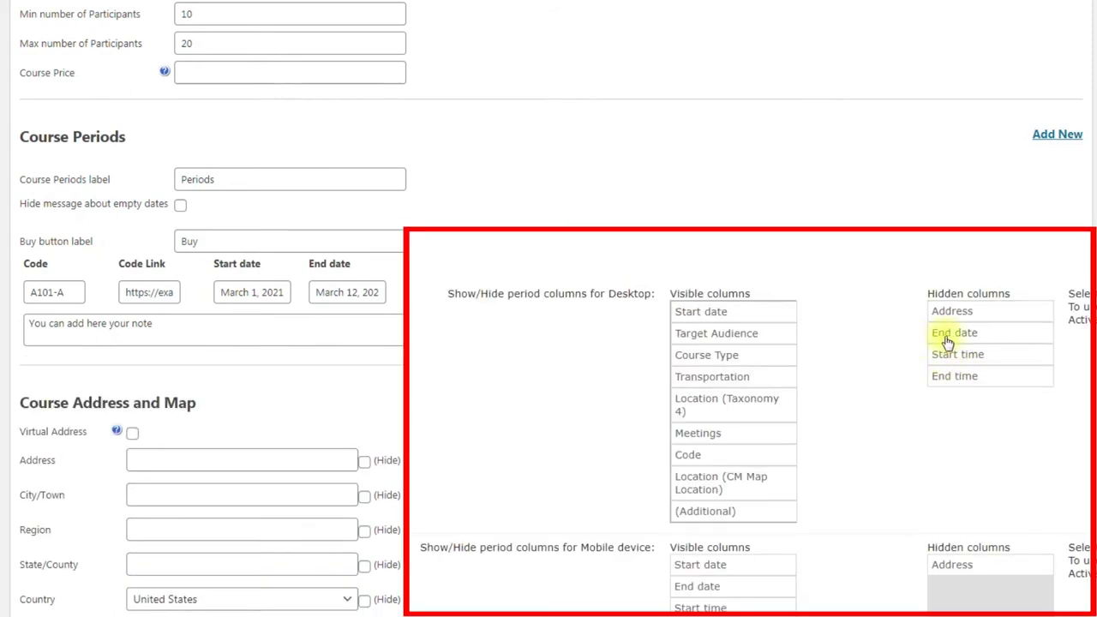
drag(948, 342, 715, 377)
Step: Switch the course to a physical address with street 5th Avenue
scroll(615, 390, down, 3)
click(133, 205)
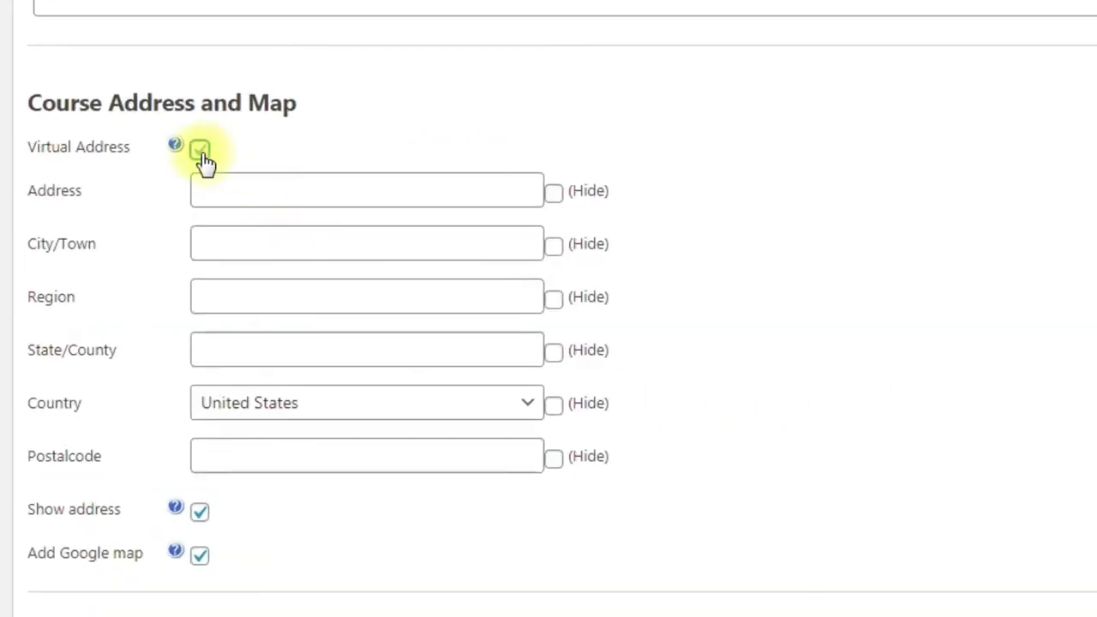
click(201, 151)
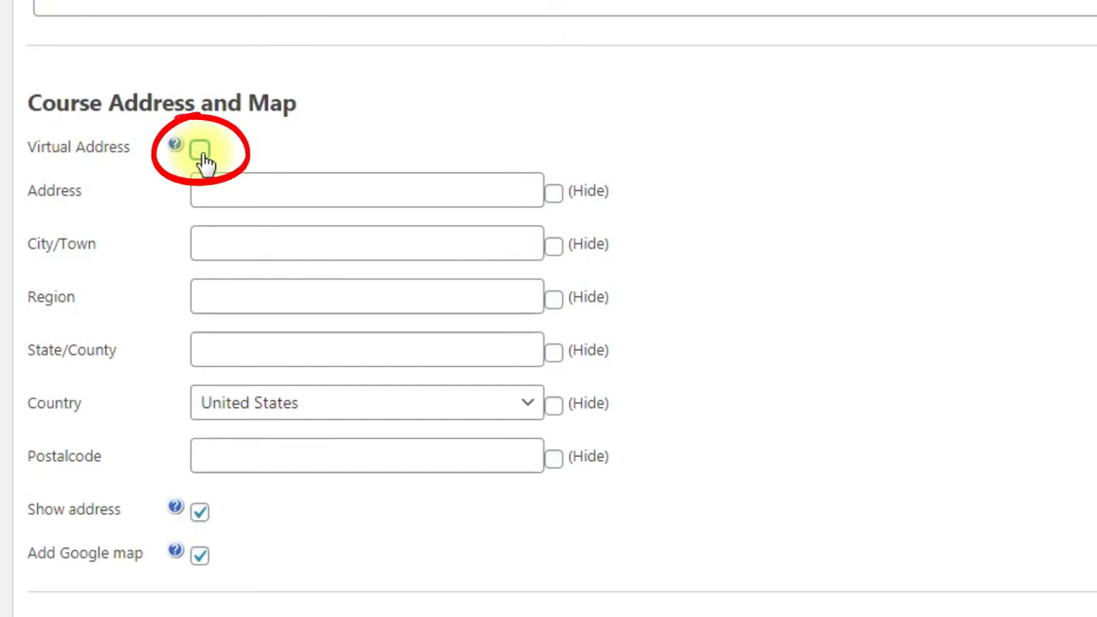
click(263, 180)
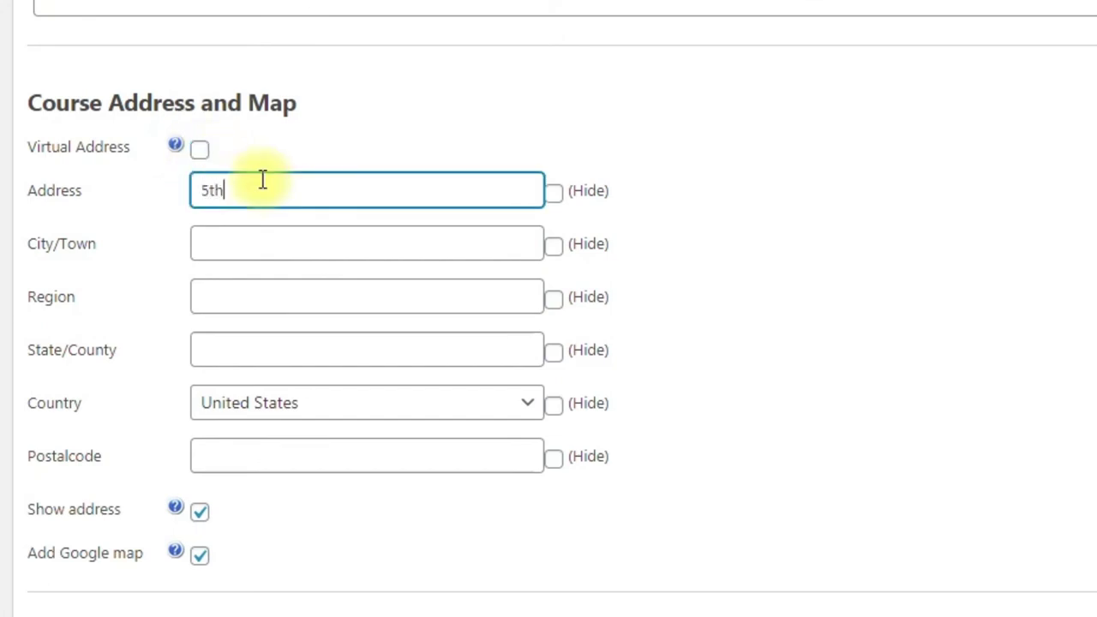
text(5th Avenue)
Step: Hide the region, enter state New York and postcode 10001, and turn off the Google map
key(Tab)
key(Tab)
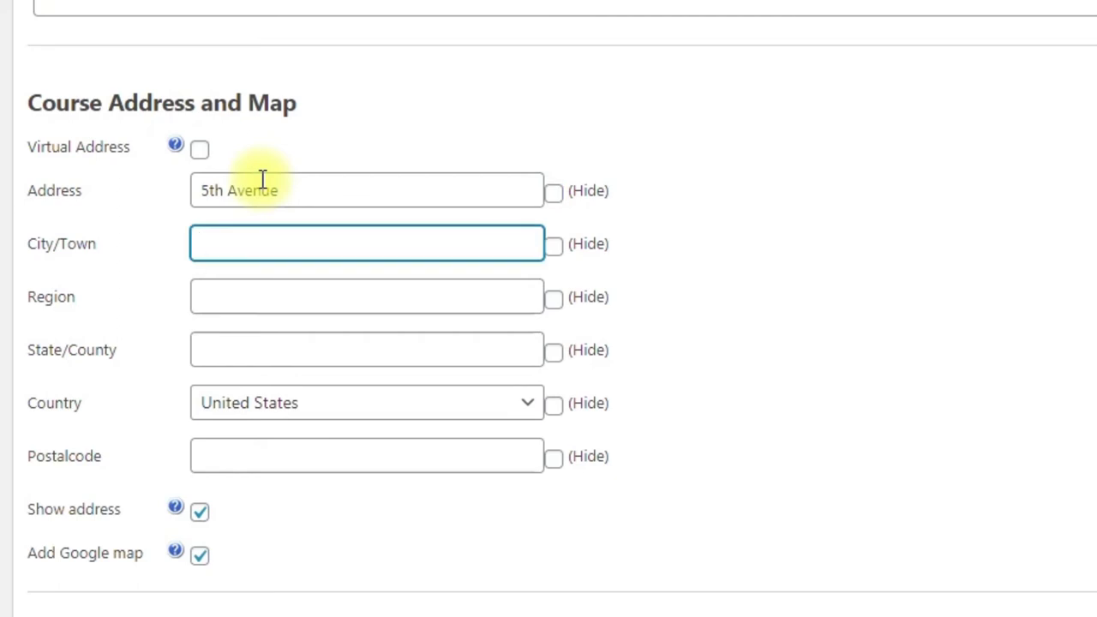
key(Tab)
key(Tab)
key(Tab)
key(space)
key(Tab)
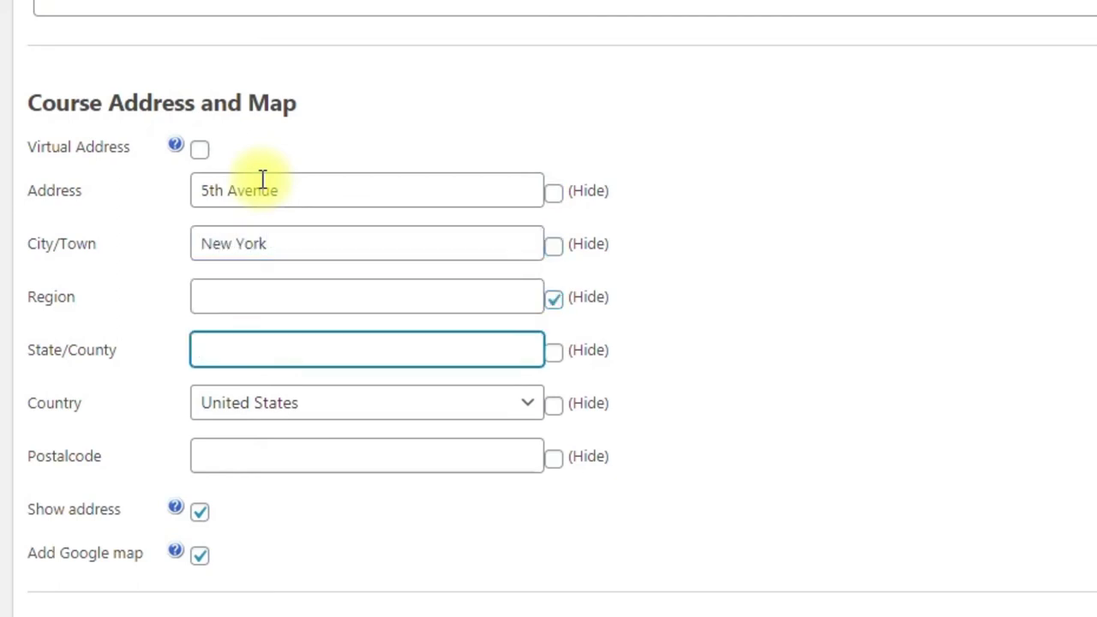
text(New York)
key(Tab)
key(Tab)
key(Tab)
key(Tab)
text(1000)
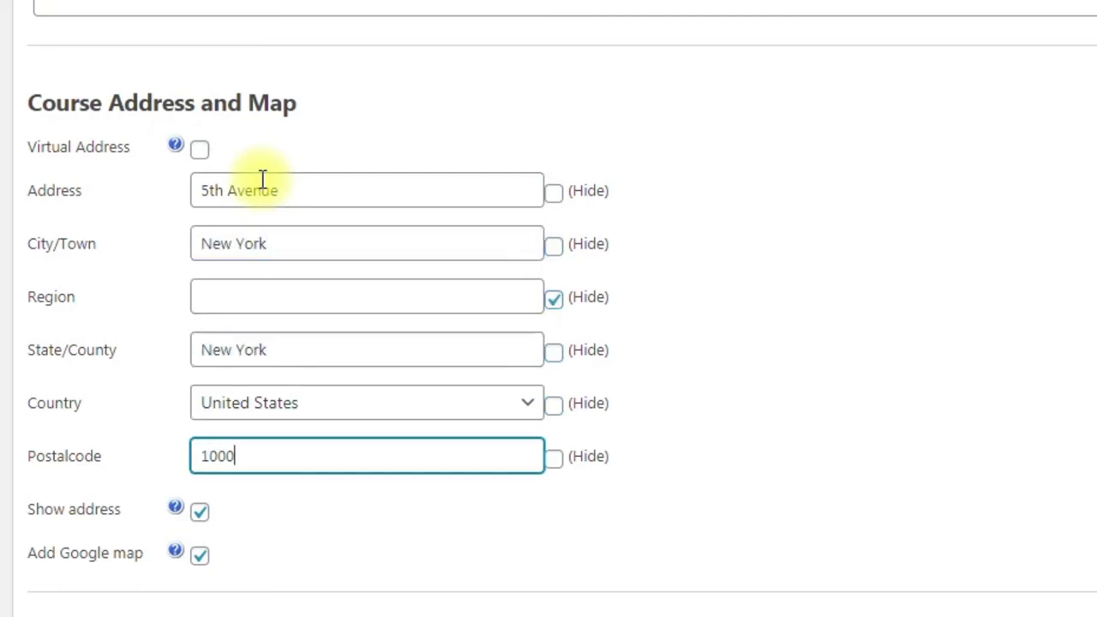
text(1)
click(176, 507)
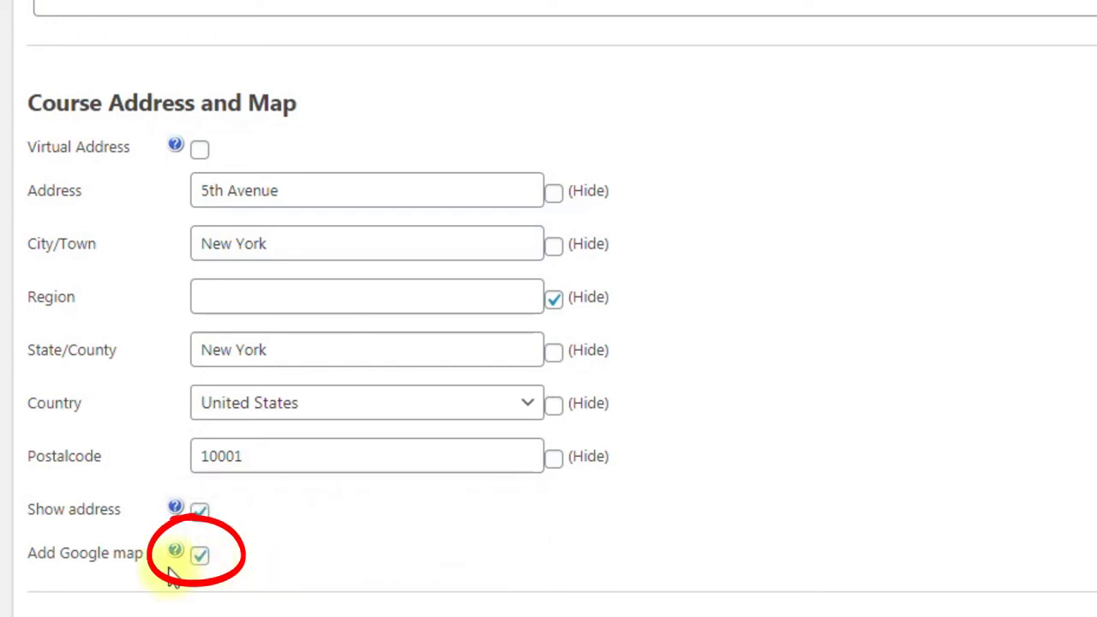
click(197, 559)
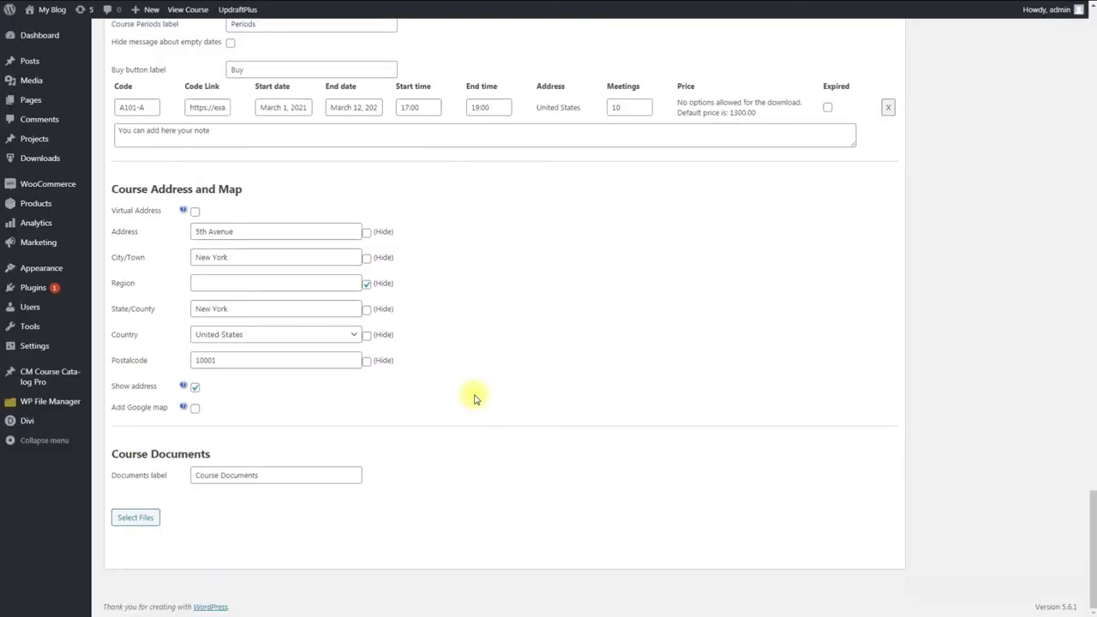
scroll(969, 339, up, 5)
Step: Add the tags graphic and design and tick the Graphic Design course category
scroll(977, 369, up, 20)
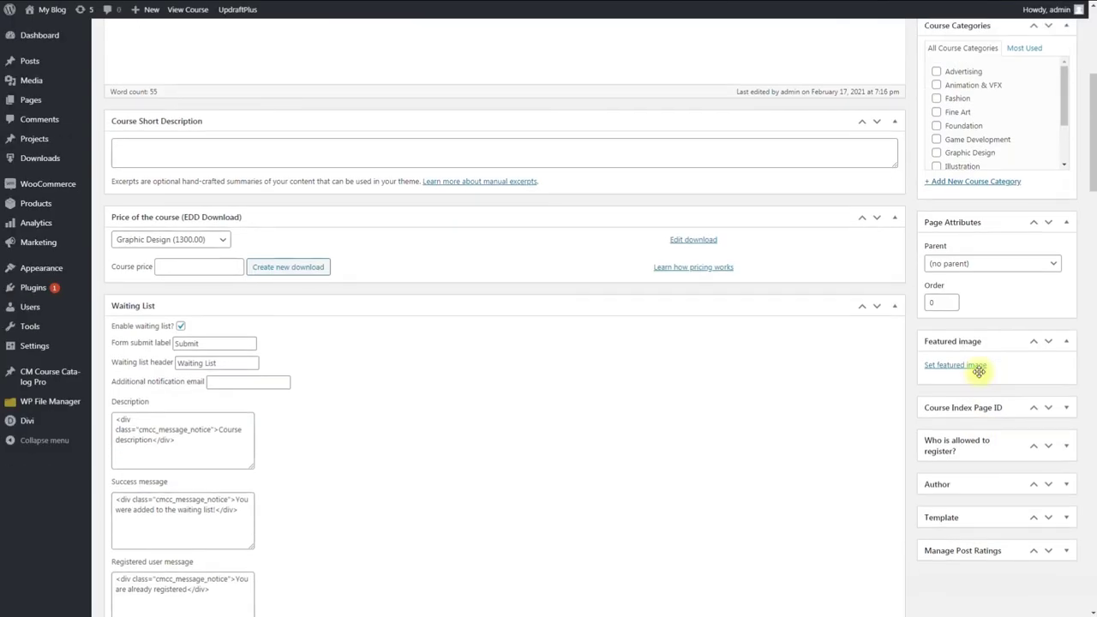
scroll(982, 377, up, 3)
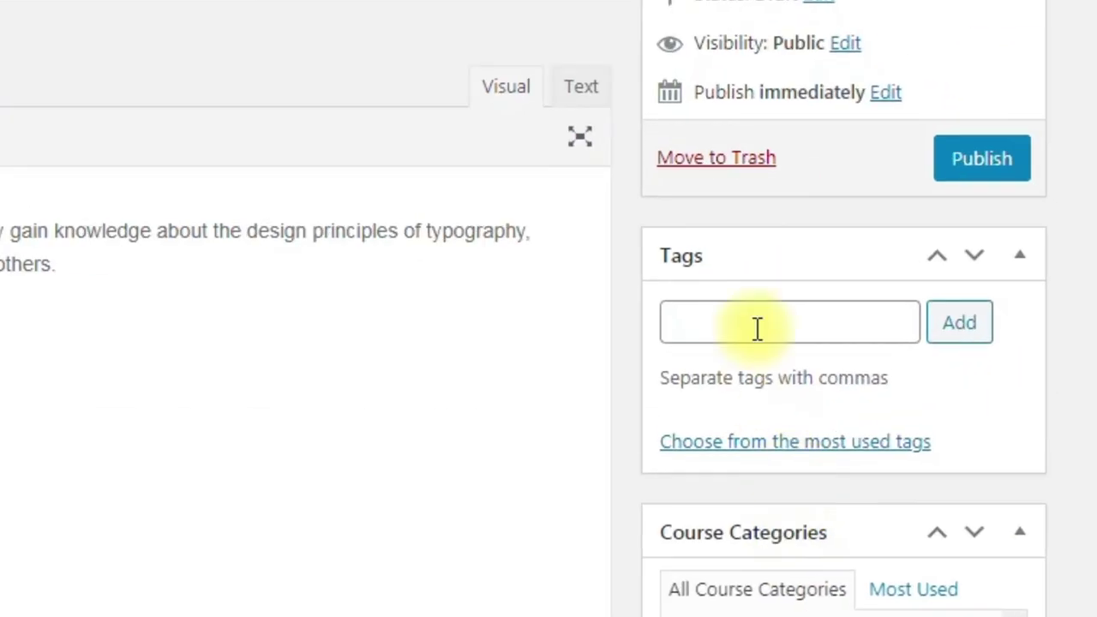
click(797, 329)
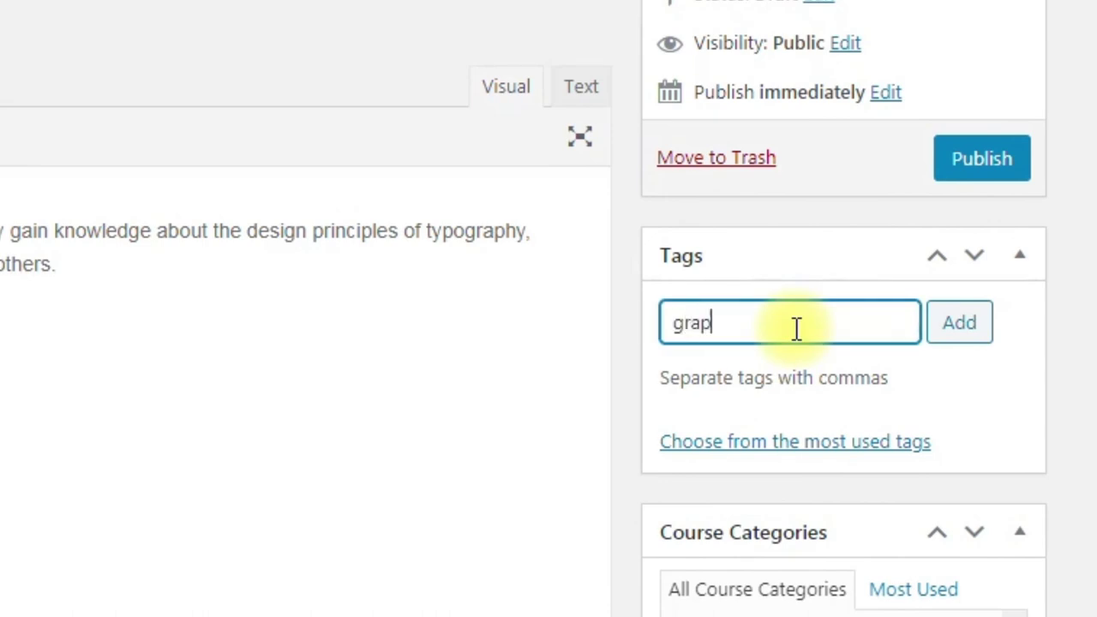
text(graphic, de)
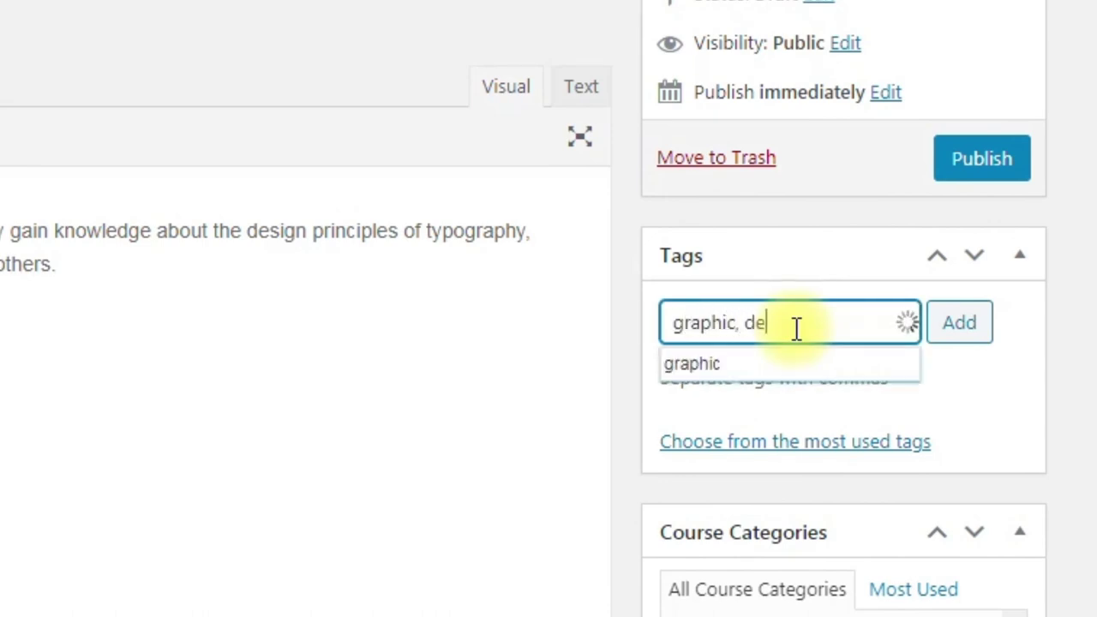
text(sign)
click(960, 329)
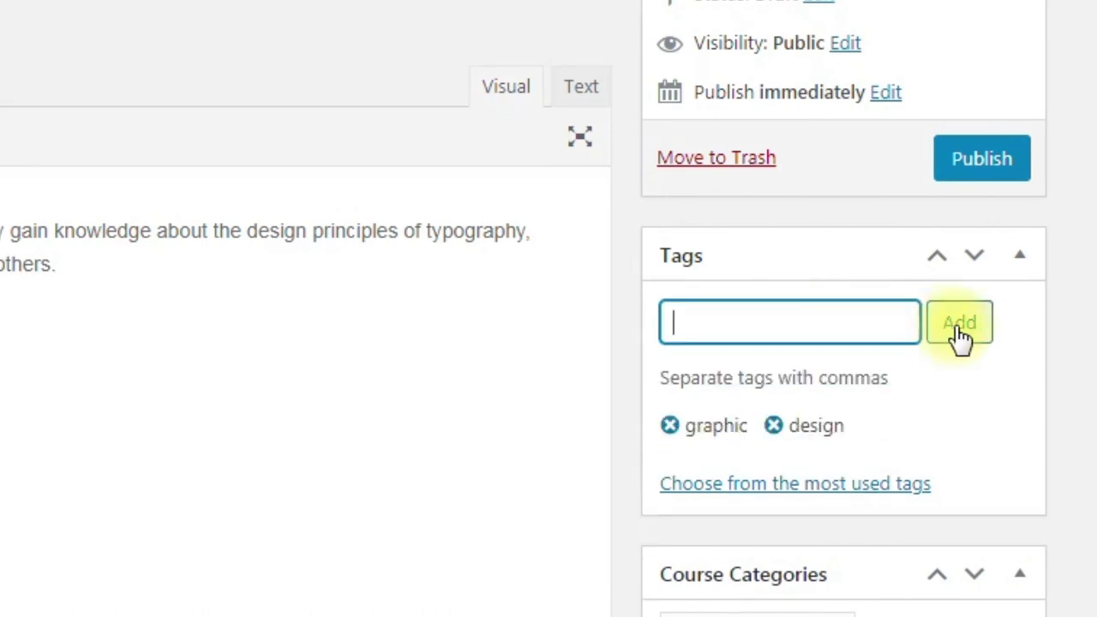
scroll(985, 426, down, 5)
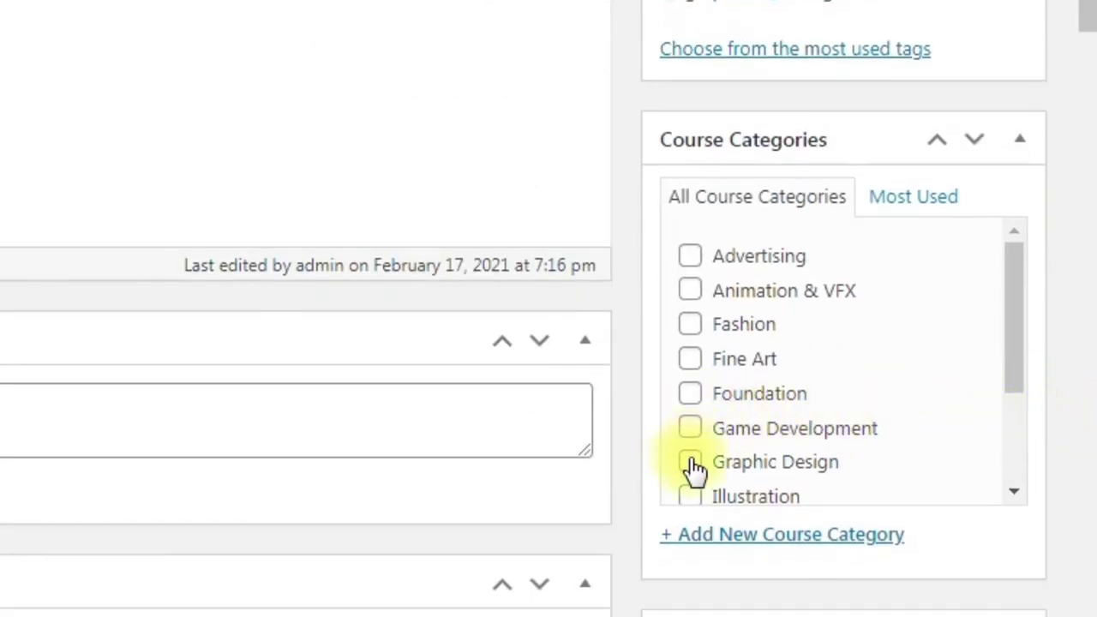
click(691, 463)
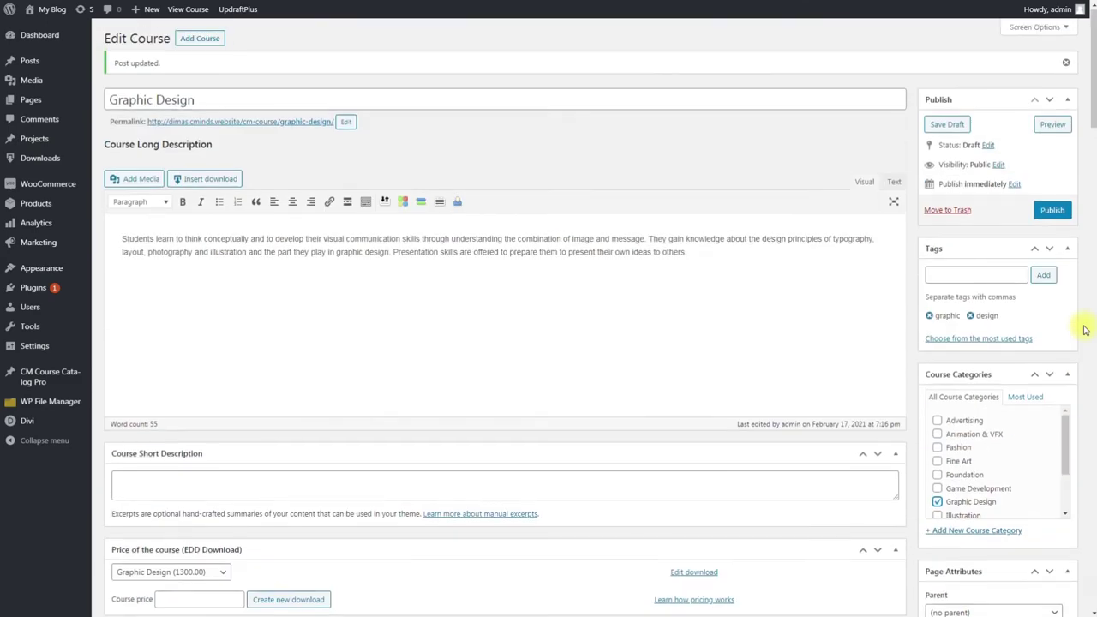
Step: Publish Graphic Design, then bring up the catalog of all 24 courses
click(1054, 213)
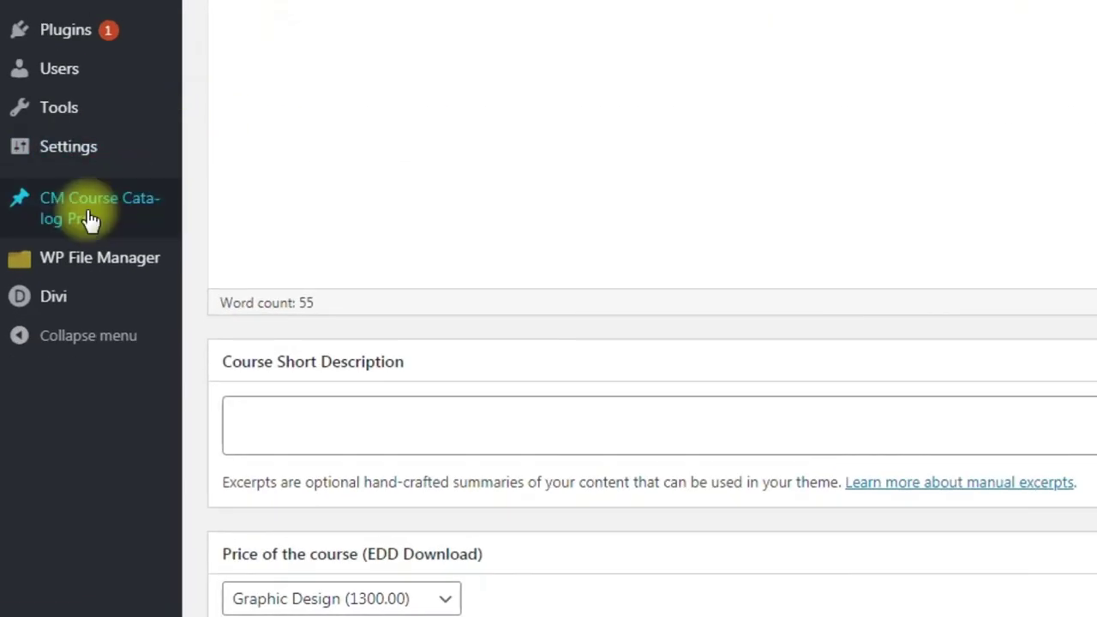
mouse_move(71, 382)
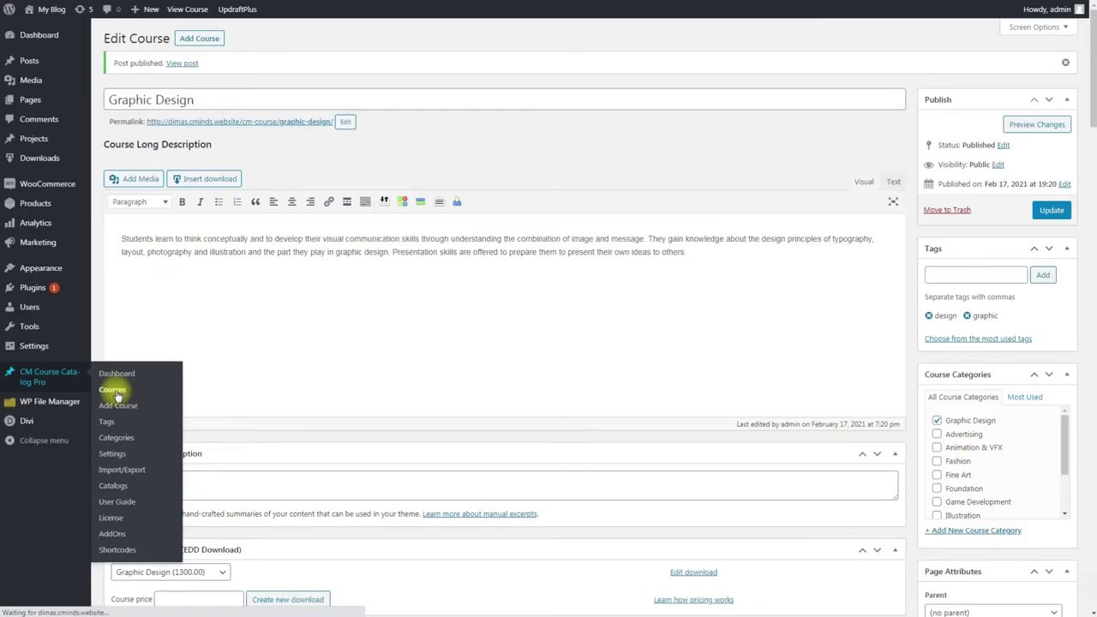
click(230, 238)
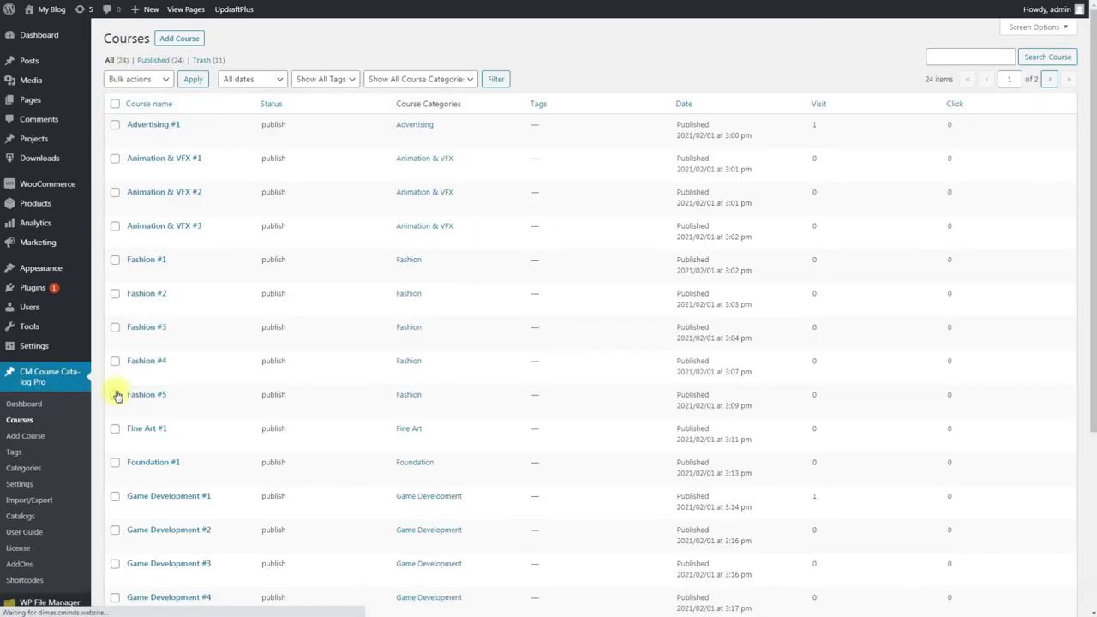
scroll(172, 424, down, 2)
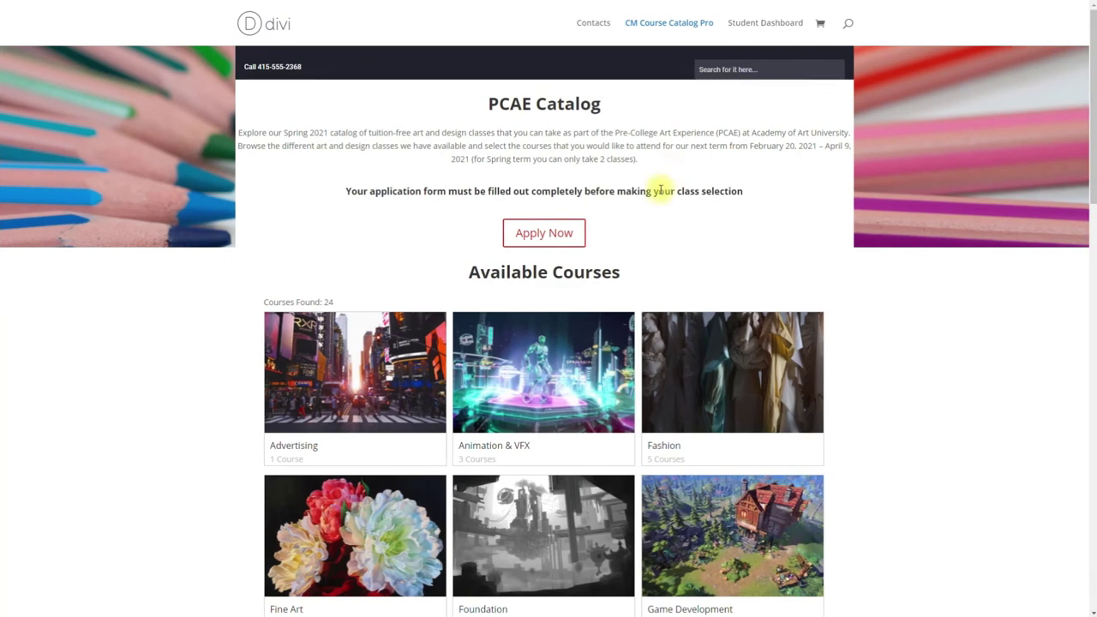
Step: Open the Graphic Design course's details from its category card in the catalog
scroll(648, 224, down, 4)
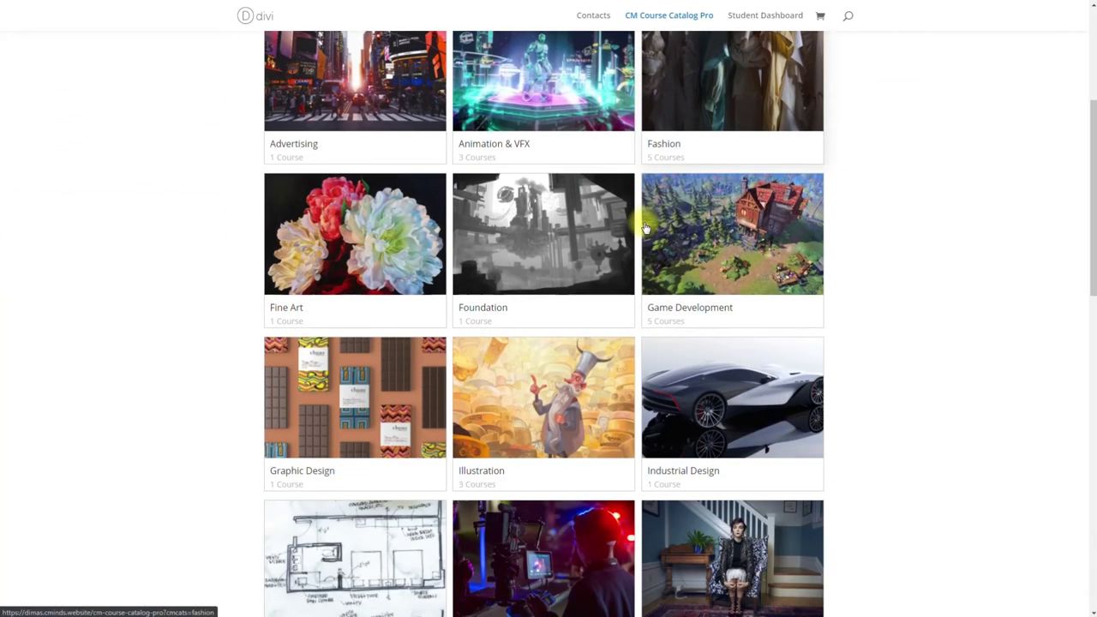
click(361, 419)
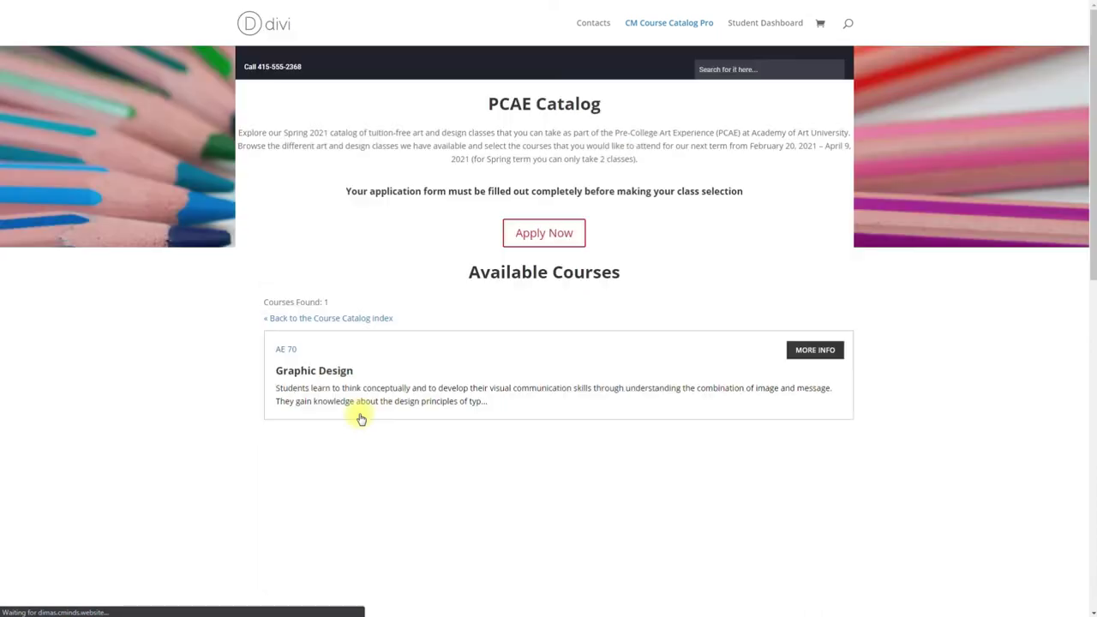
click(803, 355)
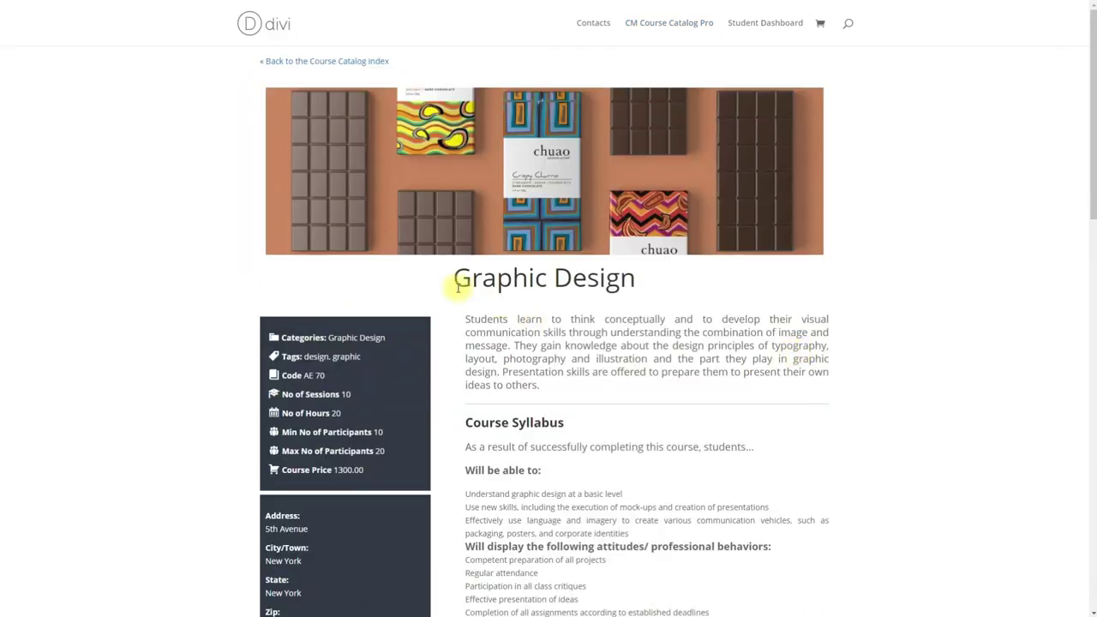
Step: Read the period note, then buy period A101-A and proceed to checkout
scroll(435, 281, down, 2)
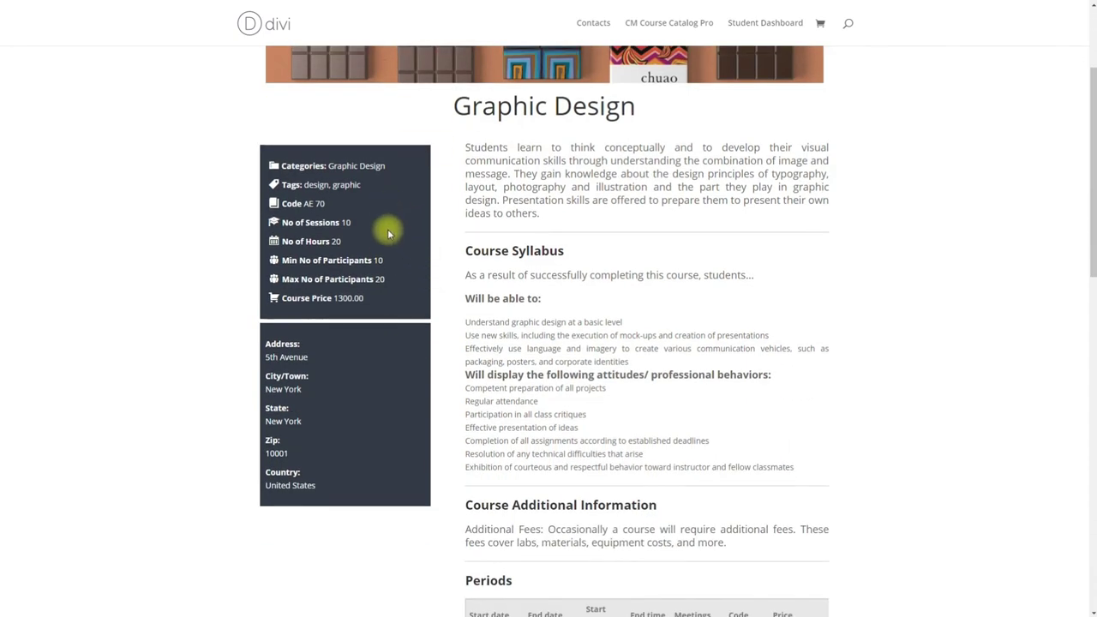
scroll(613, 302, down, 4)
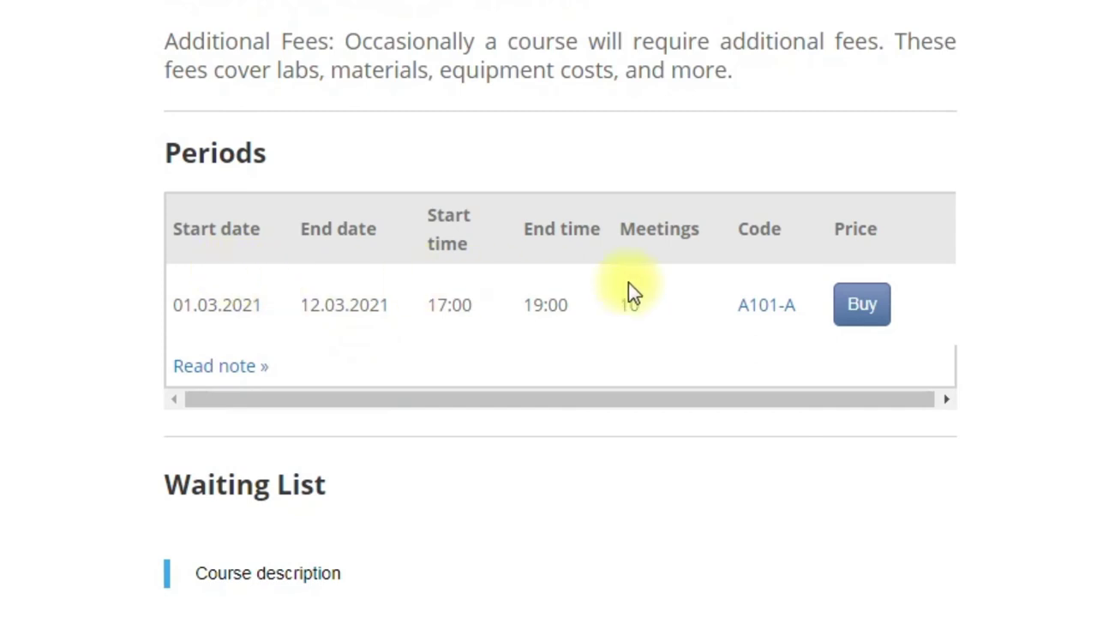
click(245, 367)
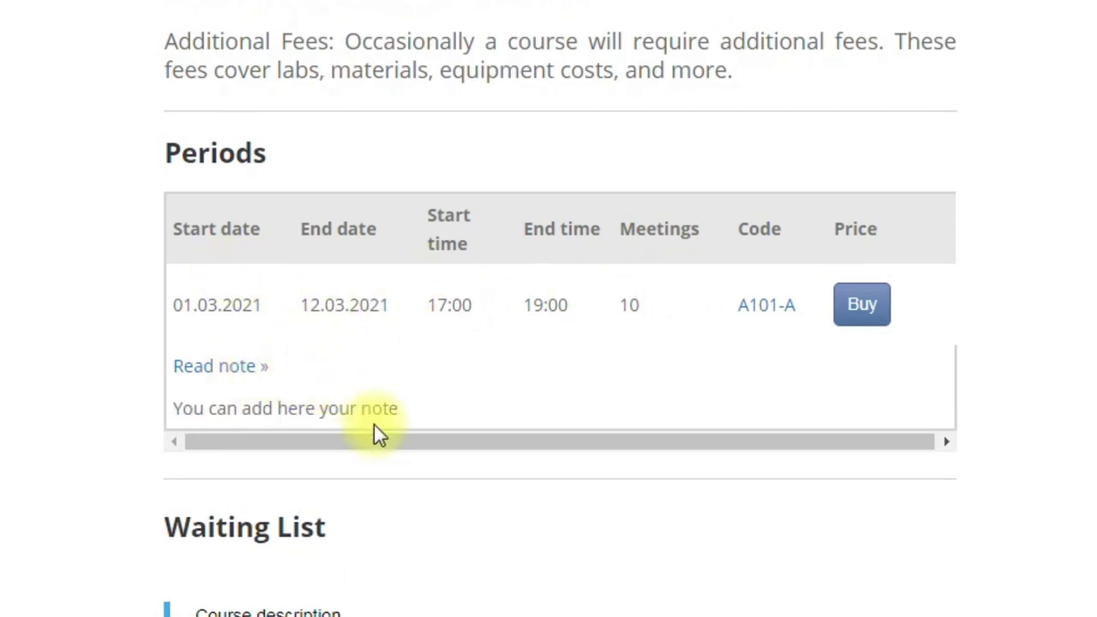
click(850, 310)
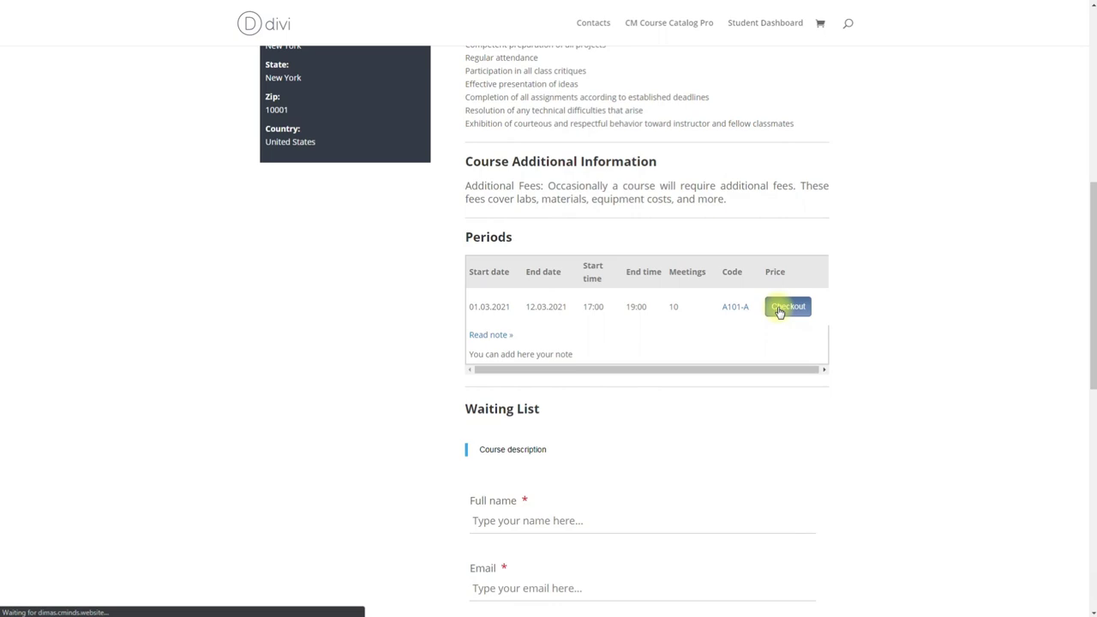
click(781, 309)
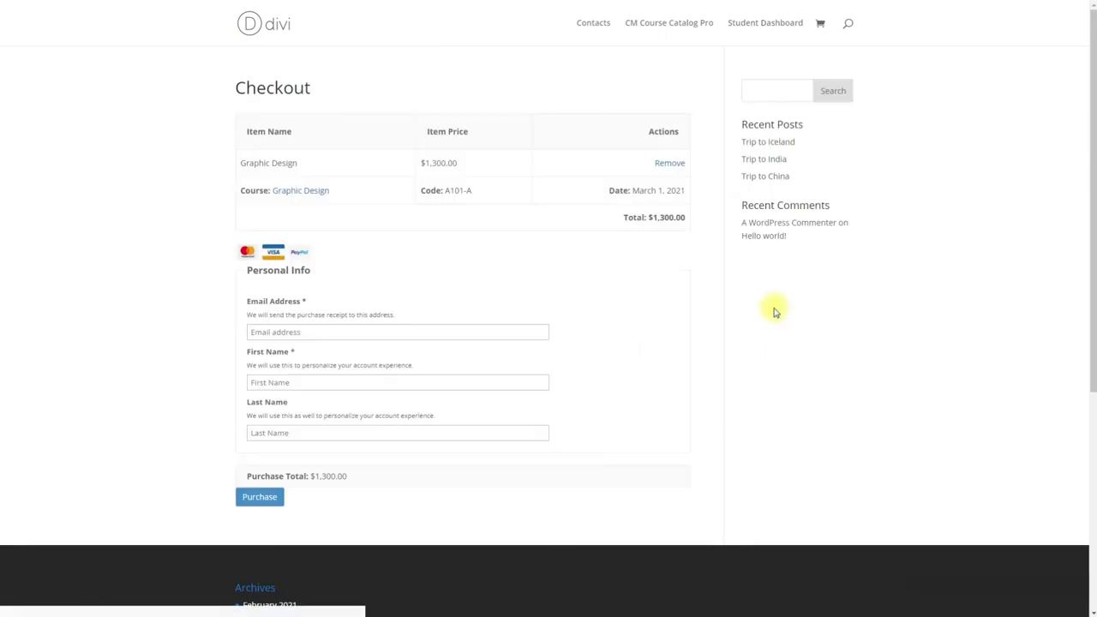
Step: Enter the buyer's e-mail, first name and last name, and purchase the $1,300.00 course
click(335, 327)
text(example@test)
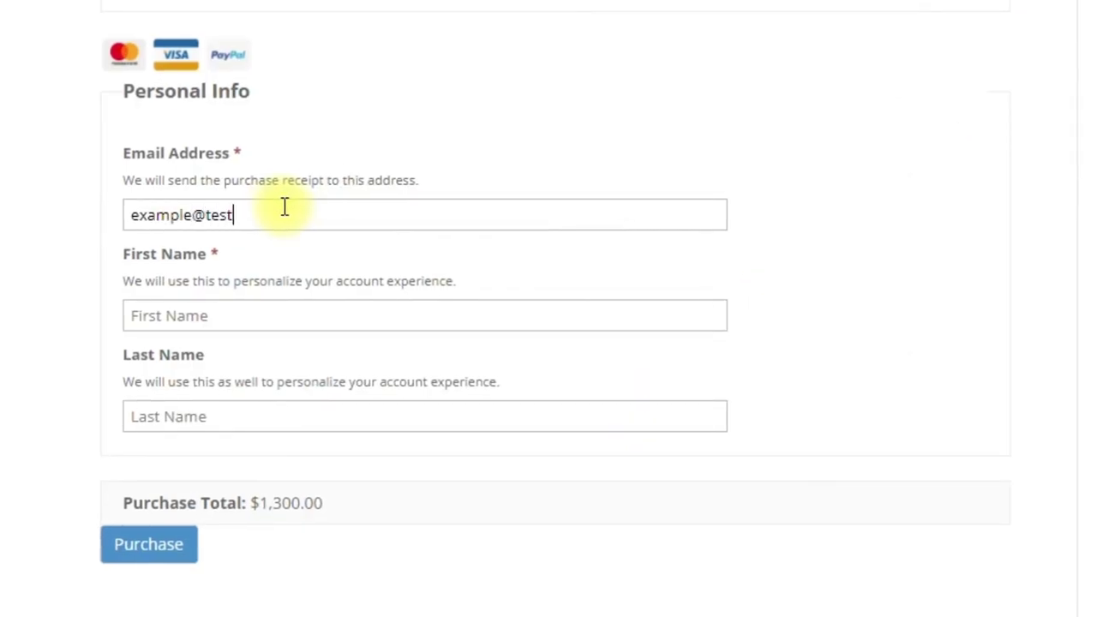
text(.com)
key(Tab)
key(Tab)
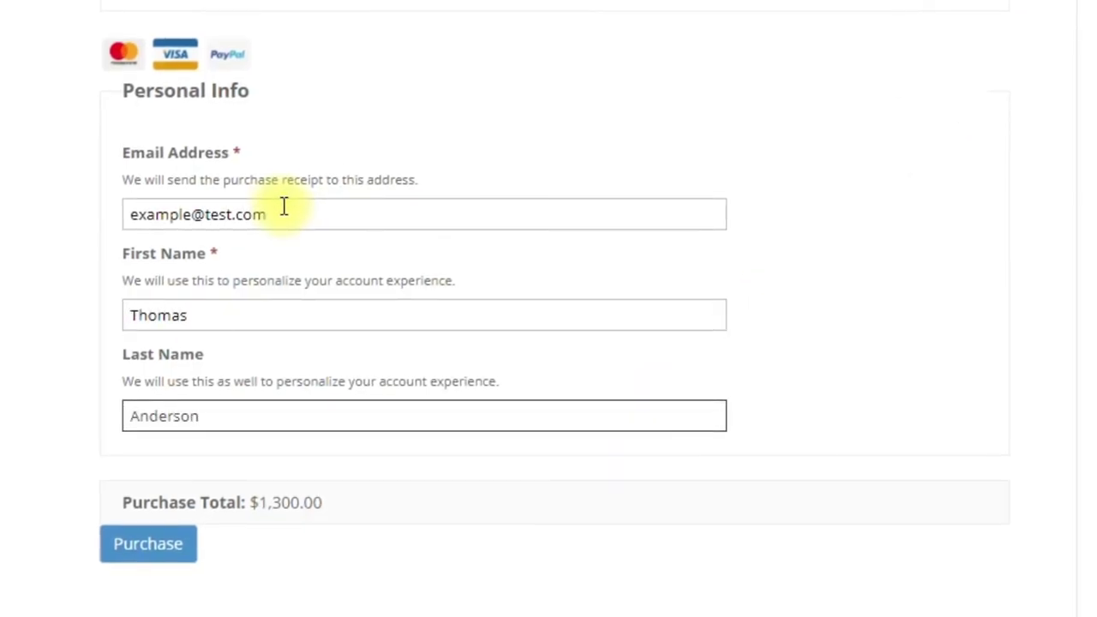
click(152, 553)
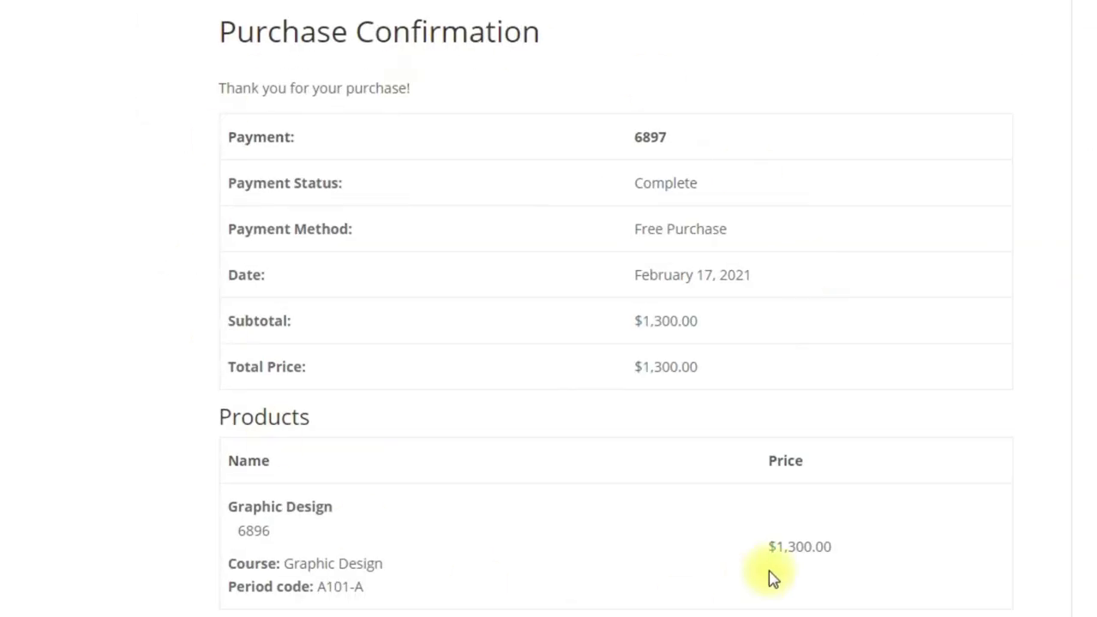